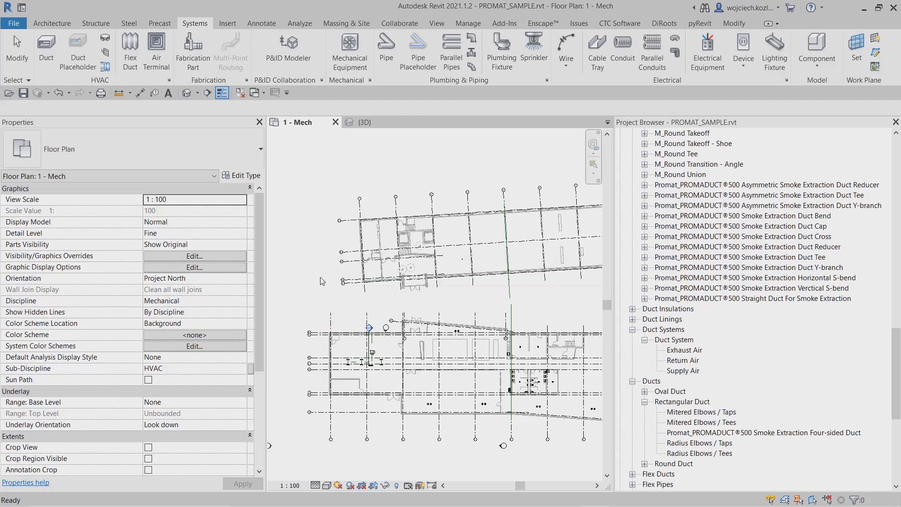
- Examine the air terminals, fan and reference planes in the 1 - Mech floor plan
left_click(319, 289)
scroll(345, 360, "up", 5)
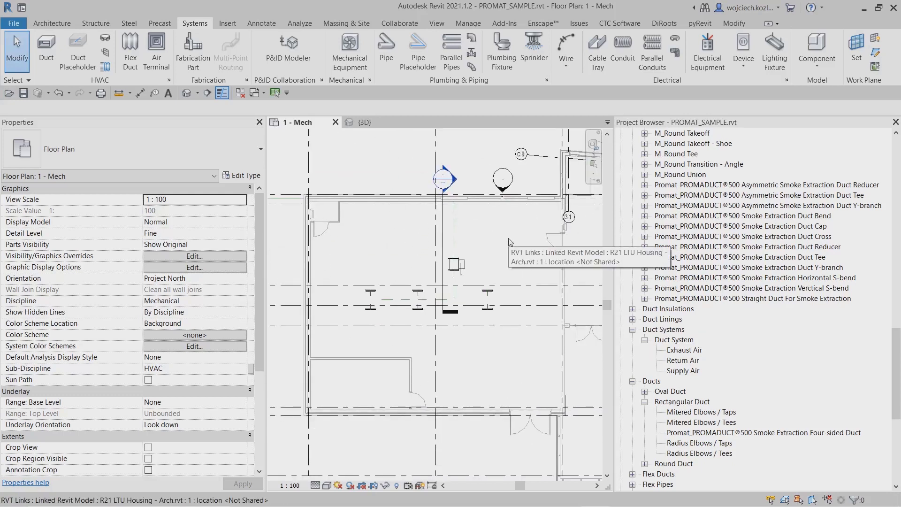
scroll(385, 293, "up", 2)
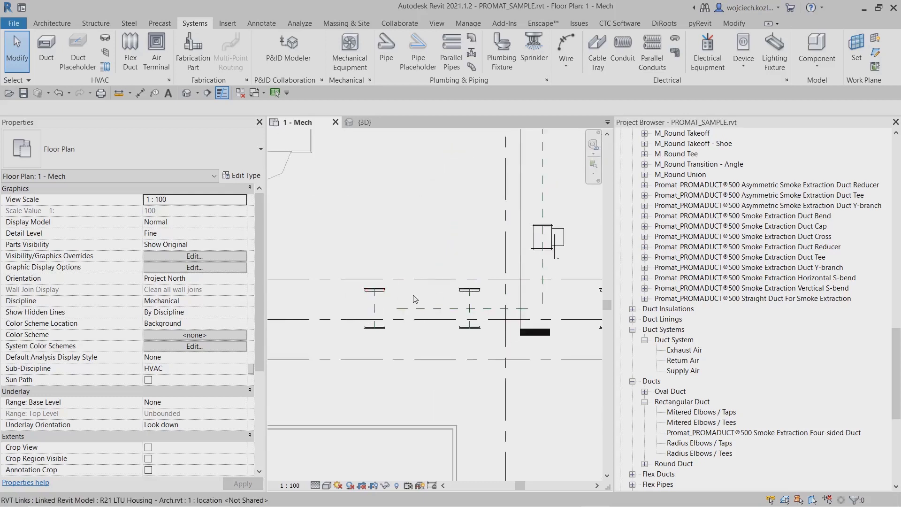
middle_click_drag(395, 298, 354, 300)
scroll(354, 301, "up", 1)
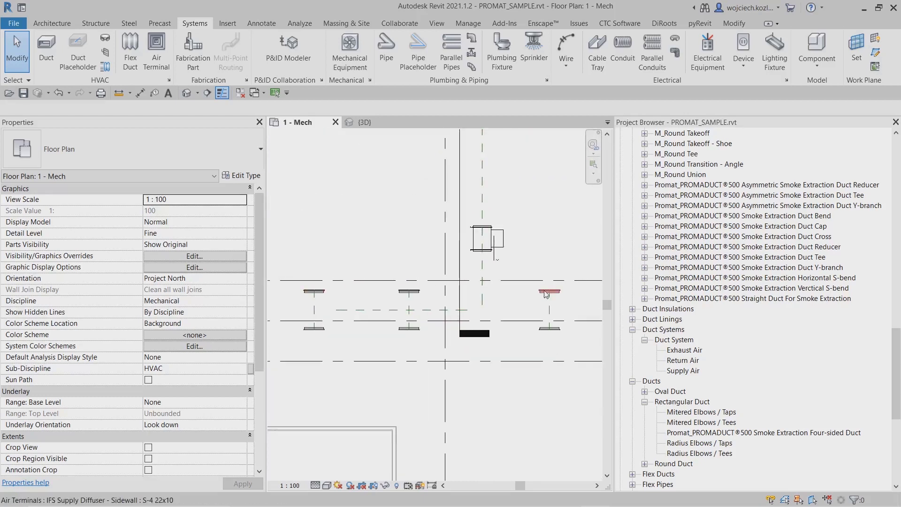
middle_click_drag(498, 247, 474, 335)
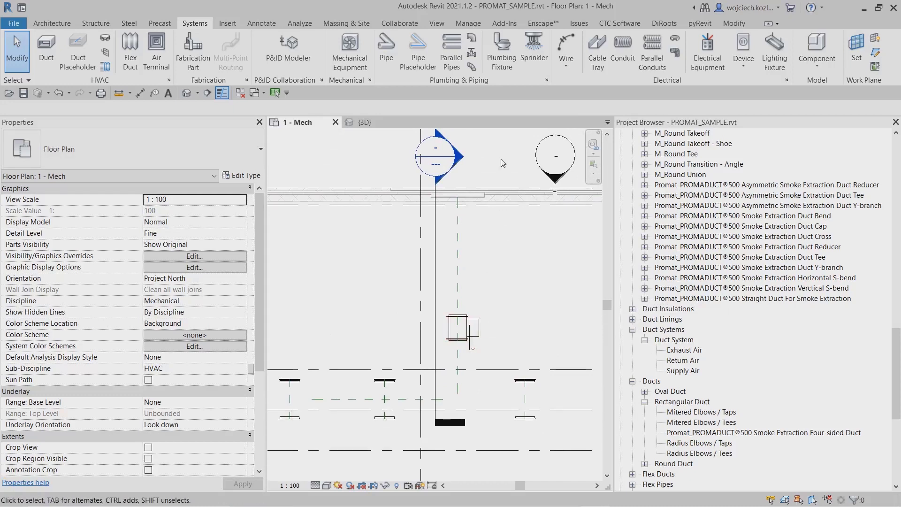
scroll(503, 163, "down", 3)
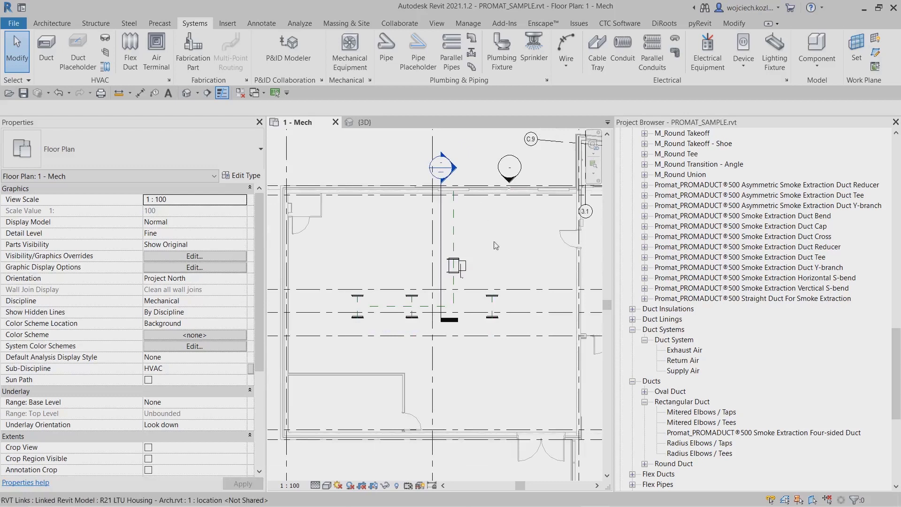
- Duplicate the Exhaust Air duct system type and rename the copy "Smoke extraction"
left_click(695, 352)
right_click(702, 355)
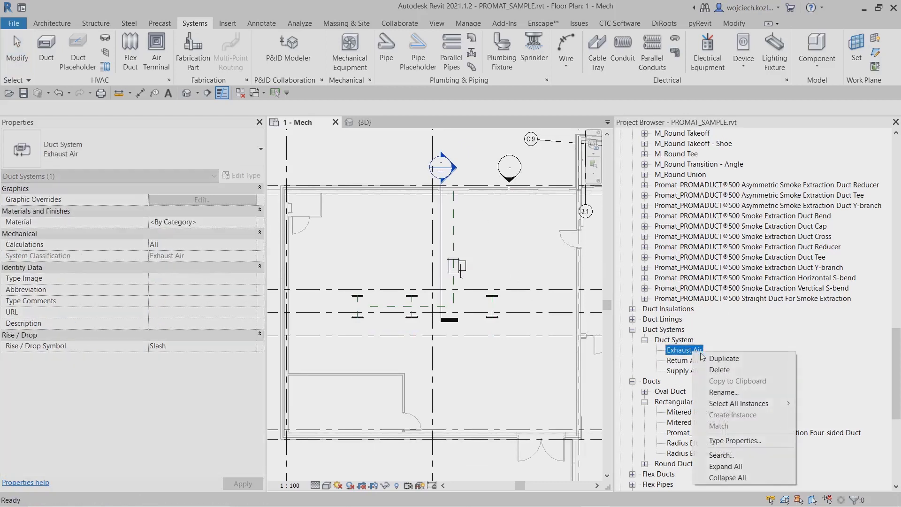
left_click(717, 359)
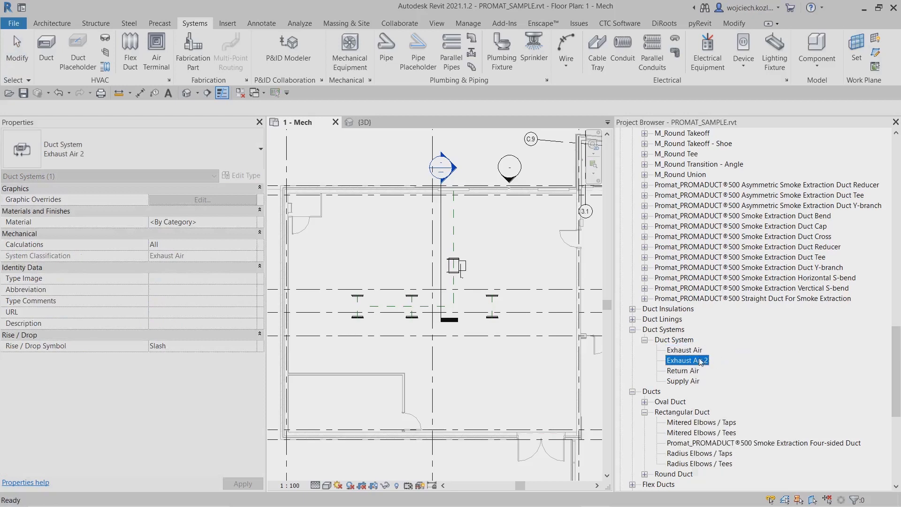
right_click(701, 360)
left_click(729, 398)
type("S")
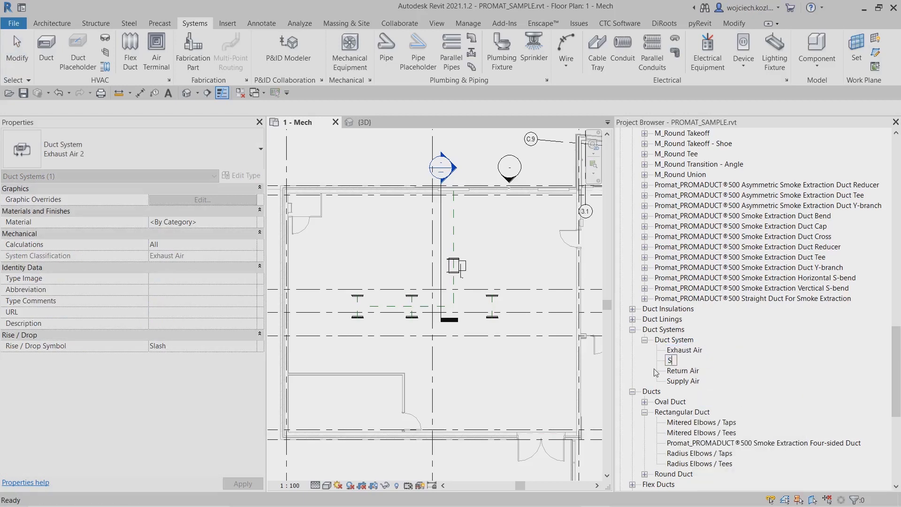
type("moke extraction")
key("Return")
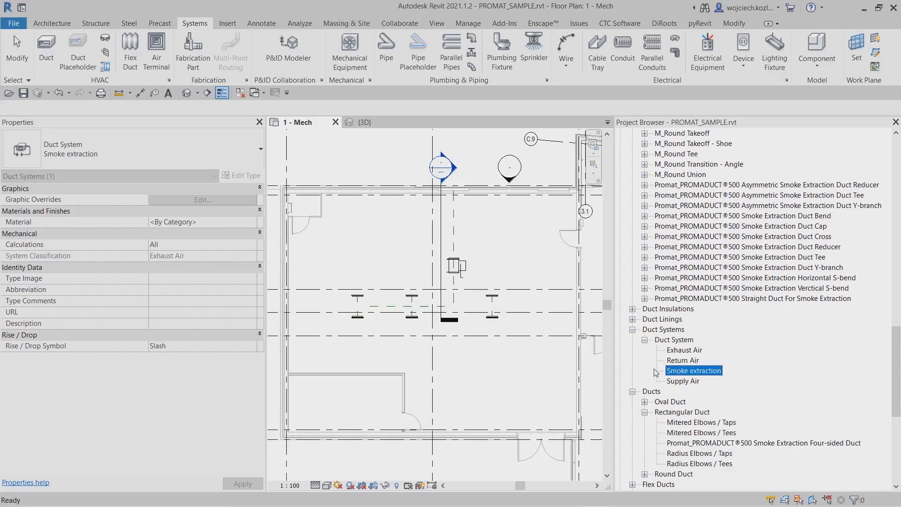
- Override the line color of the Smoke extraction system type with orange, RGB 255-128-000
right_click(702, 371)
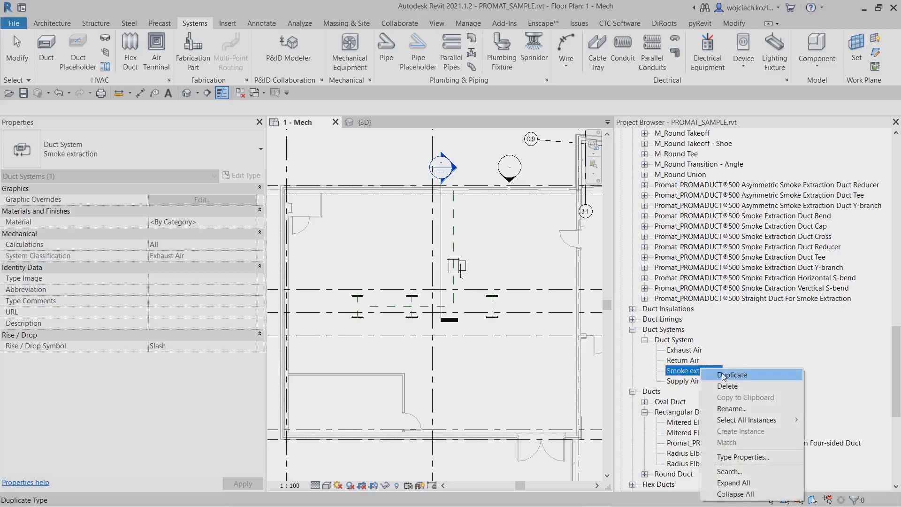
left_click(744, 455)
left_click(450, 150)
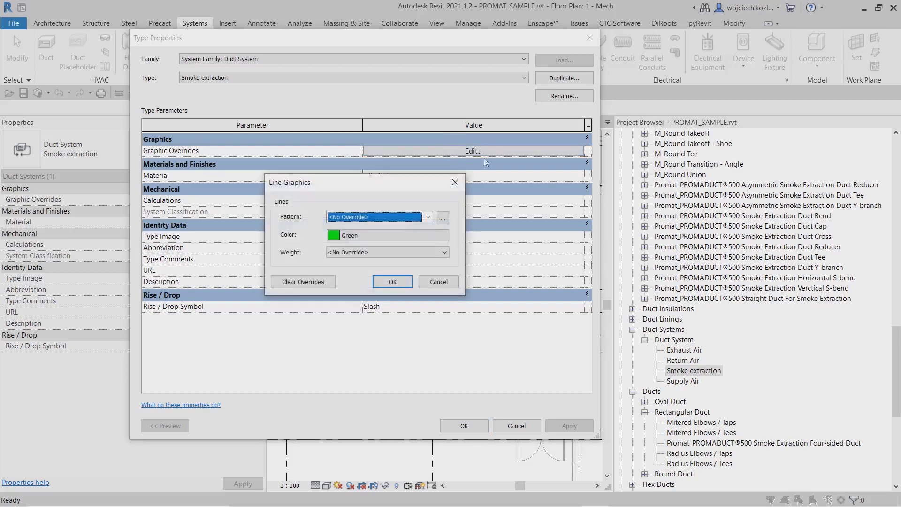
left_click(371, 237)
left_click(265, 194)
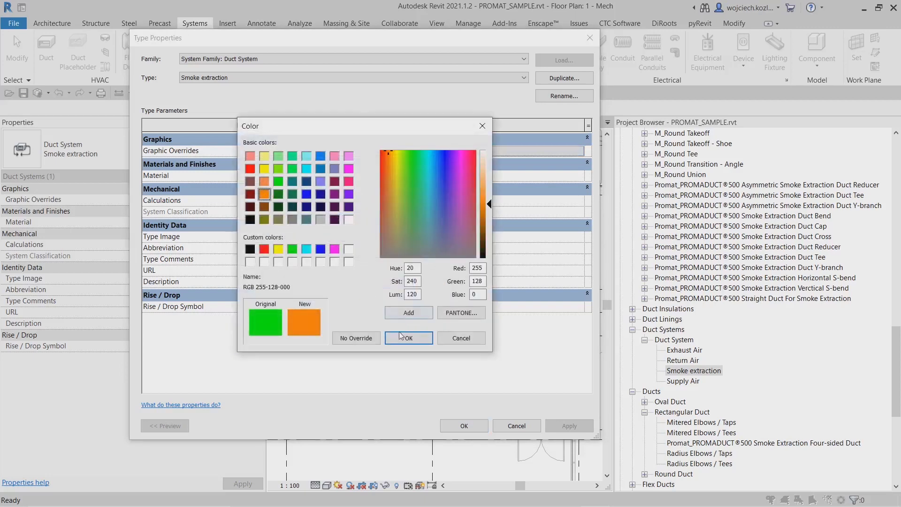
left_click(408, 338)
left_click(393, 282)
left_click(464, 426)
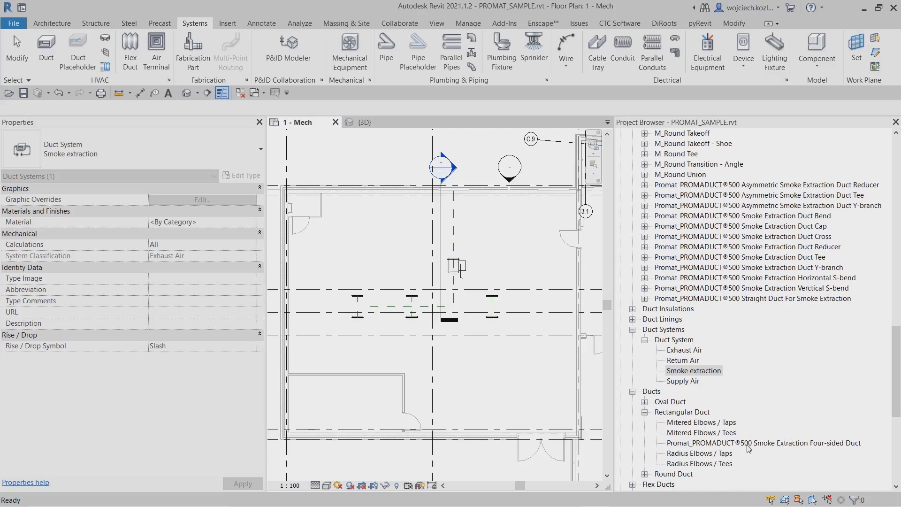
left_click_drag(896, 357, 897, 334)
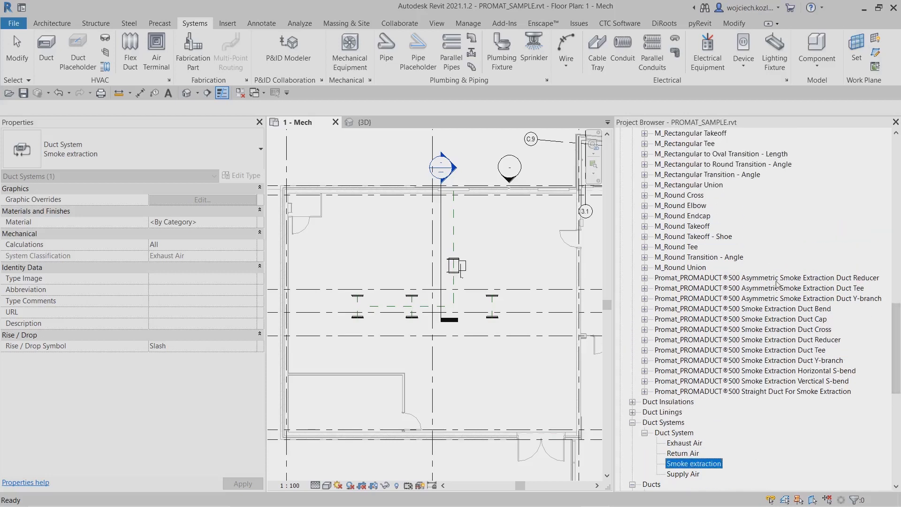
left_click_drag(898, 346, 897, 178)
left_click(373, 162)
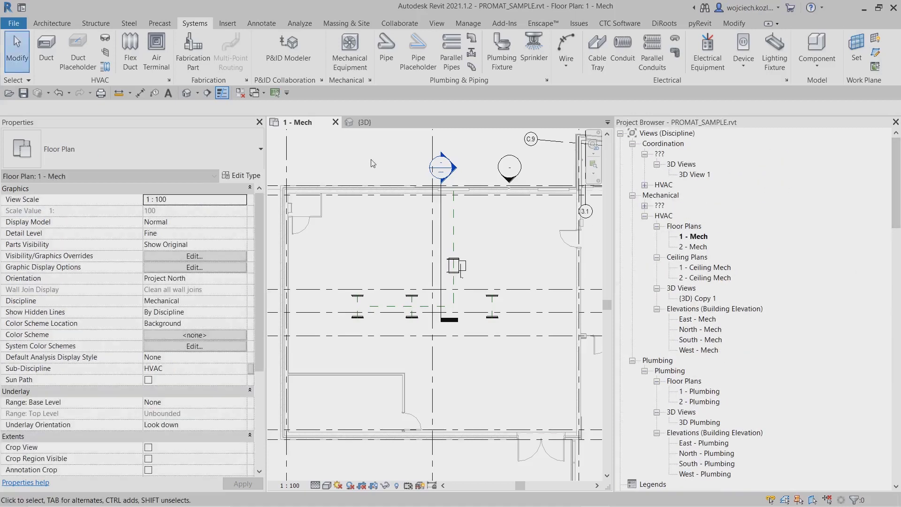
middle_click_drag(367, 163, 375, 172)
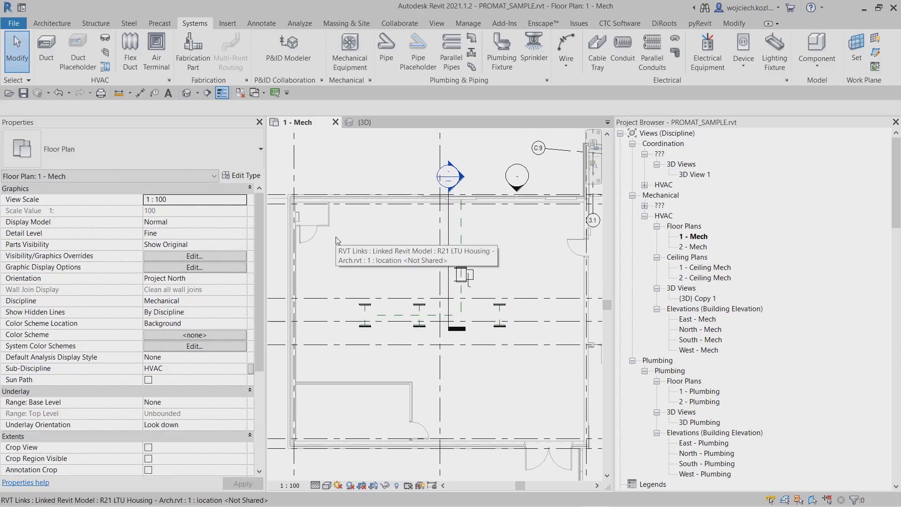
- Create a duct system of type Smoke extraction from all six sidewall air terminals, keeping the default system name
scroll(378, 281, "up", 3)
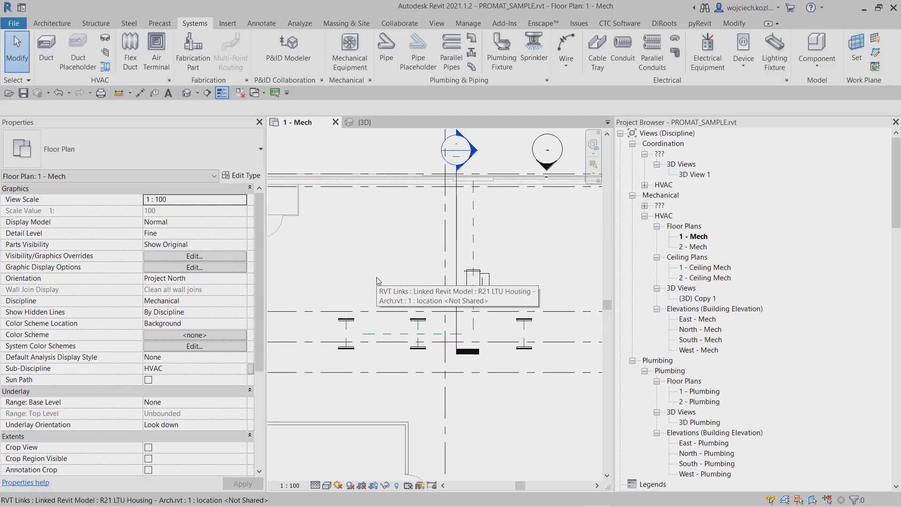
left_click(347, 345)
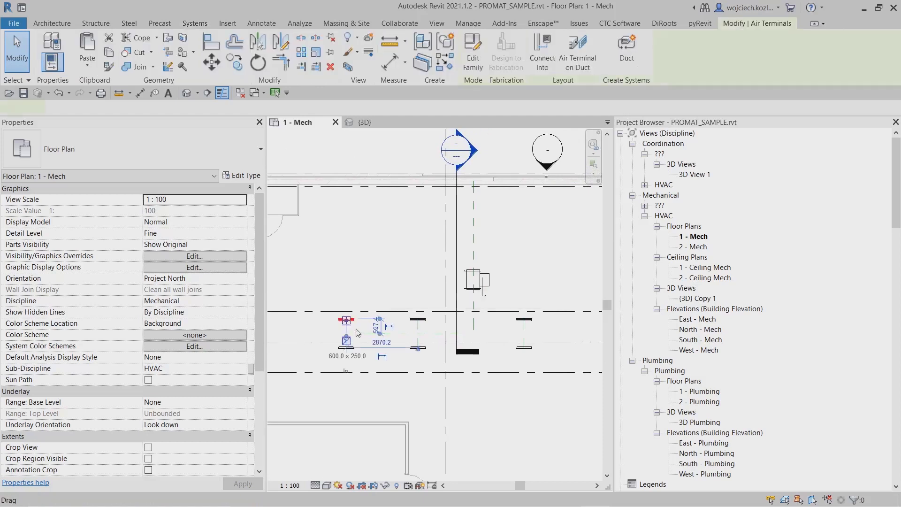
left_click(424, 321, "ctrl")
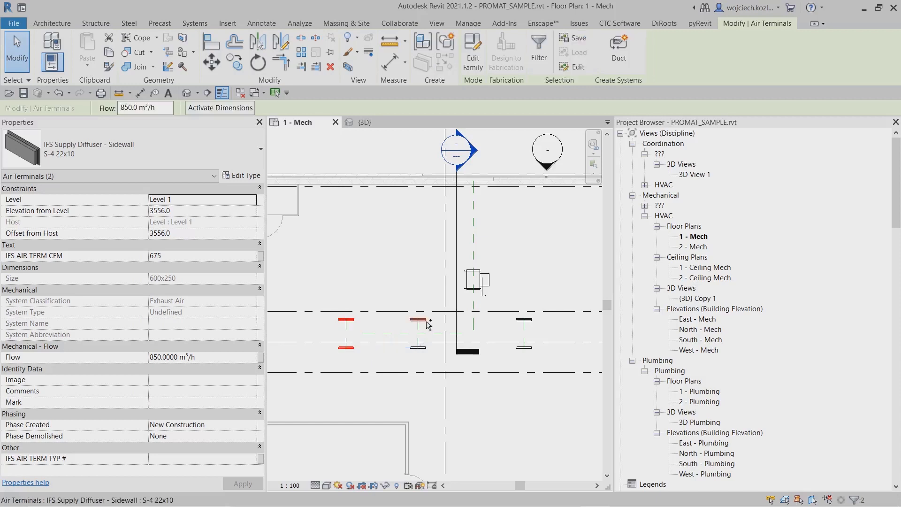
left_click(425, 350, "ctrl")
left_click(528, 348, "ctrl")
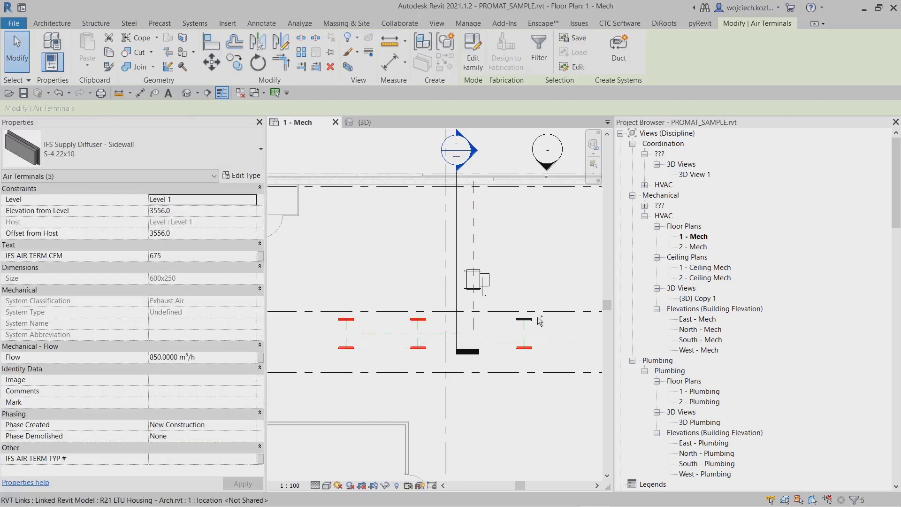
left_click(530, 319, "ctrl")
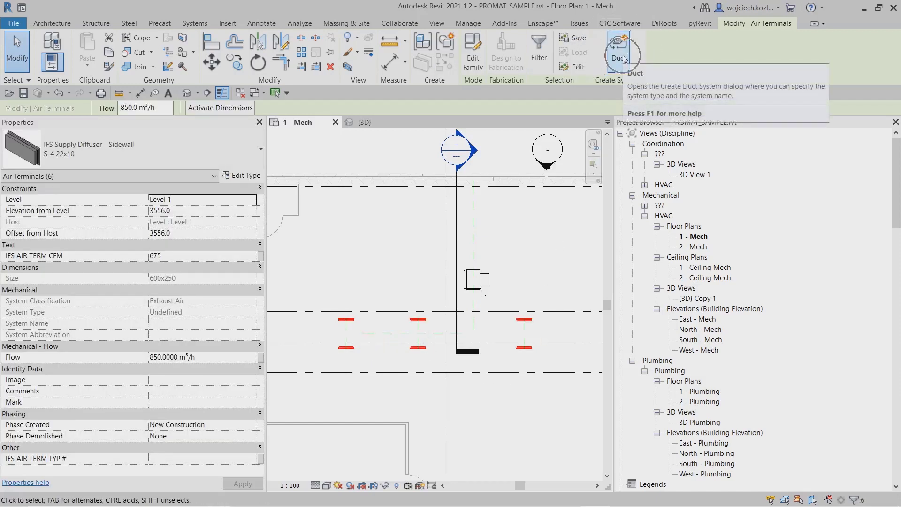
left_click(623, 56)
left_click(445, 234)
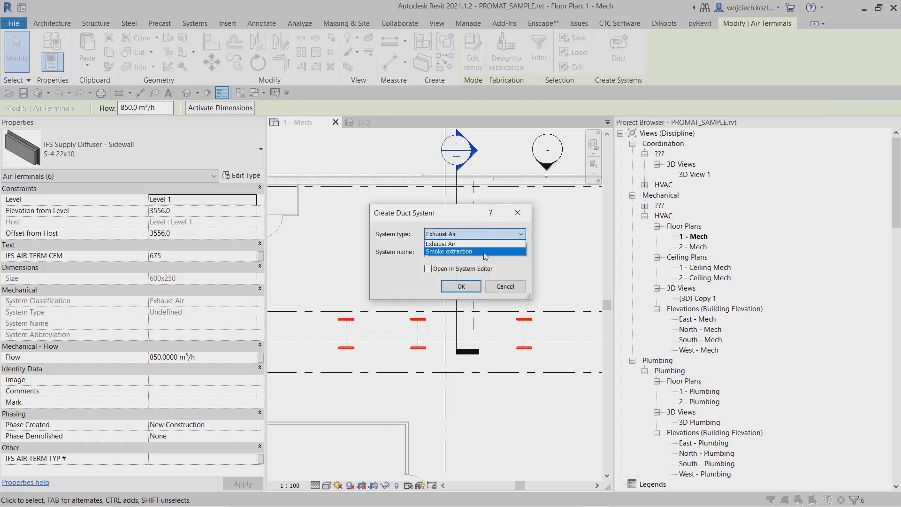
left_click(445, 253)
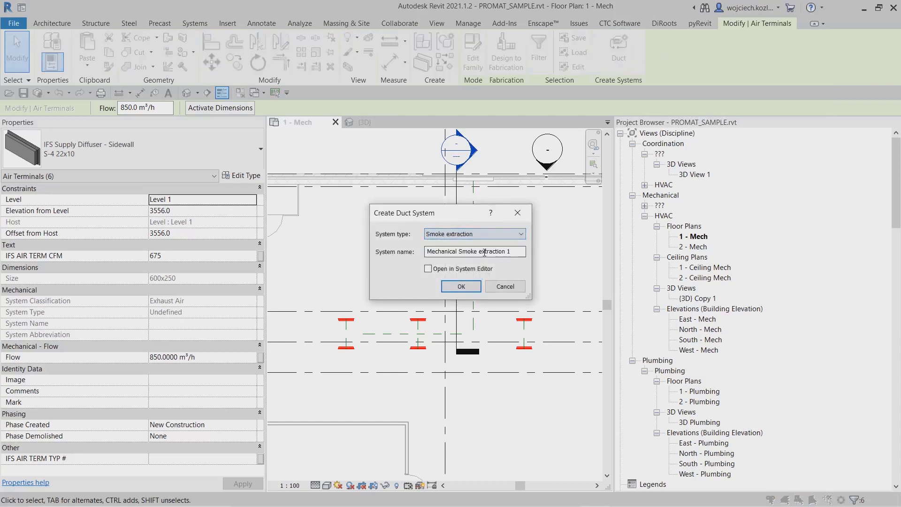
left_click(469, 288)
left_click(384, 156)
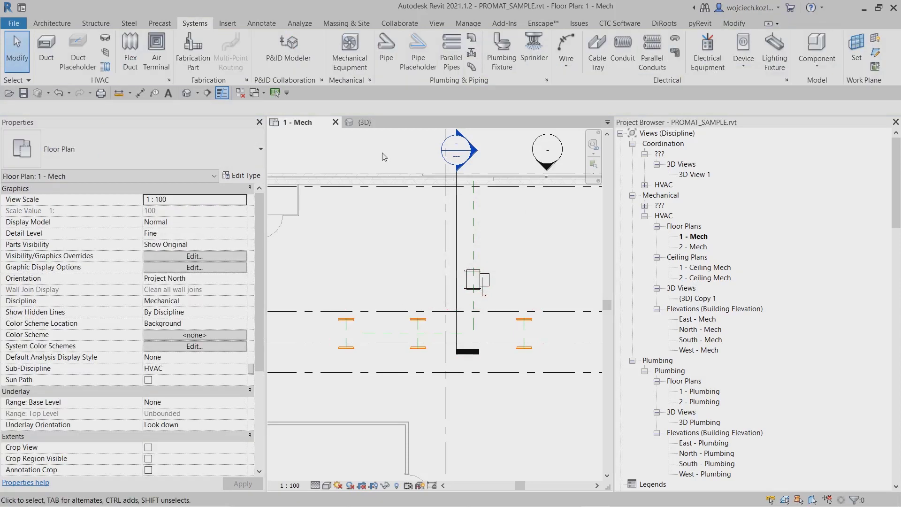
- Start a new Promat_PROMADUCT®500 Smoke Extraction Four-sided Duct with width 400 and height 400
left_click(47, 52)
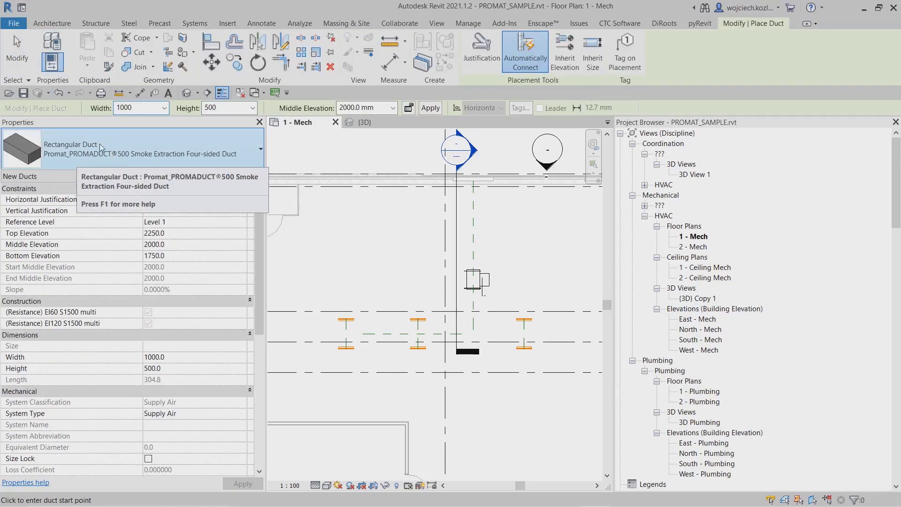
left_click(165, 108)
scroll(138, 140, "up", 5)
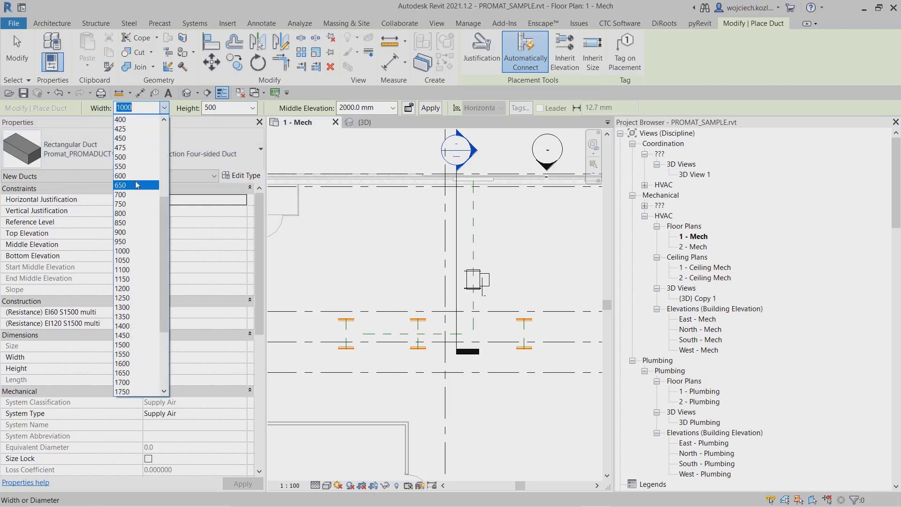
left_click(121, 119)
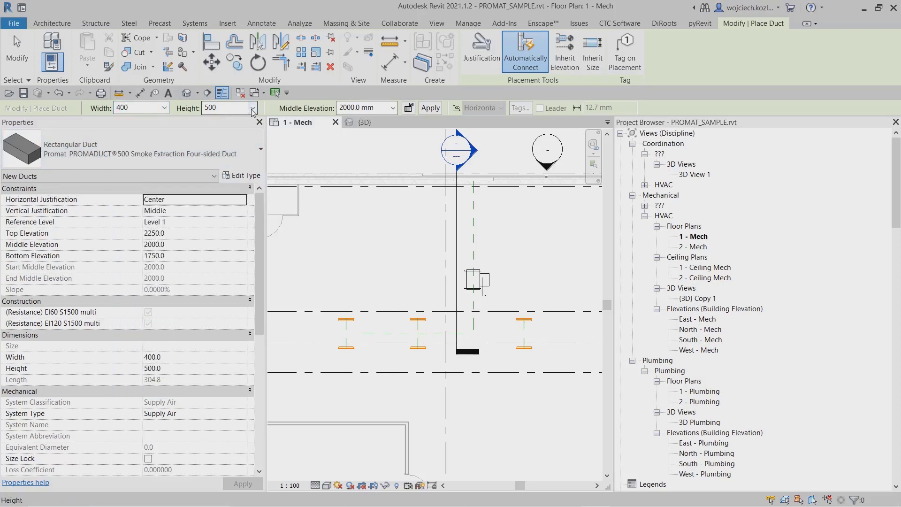
left_click(252, 108)
scroll(230, 155, "up", 3)
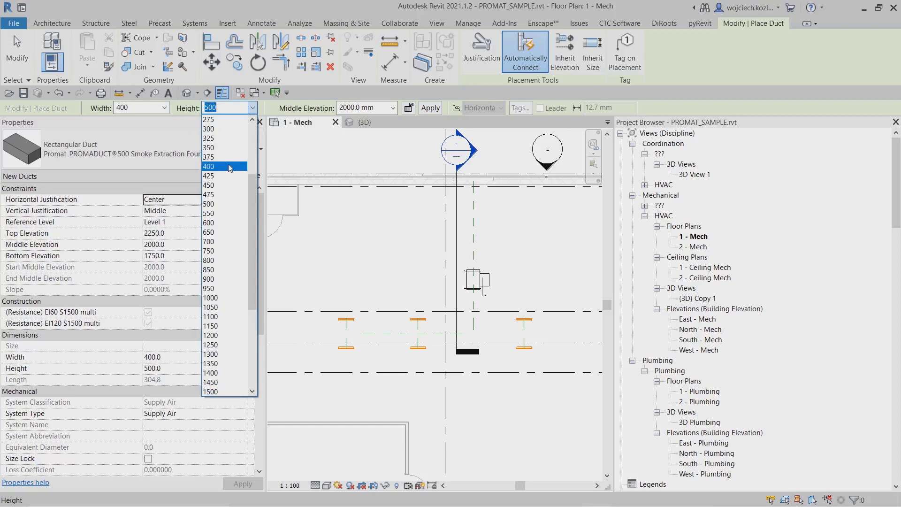
left_click(230, 167)
- Set the new duct's middle elevation to 3655 and its system type to Smoke extraction
left_click(196, 243)
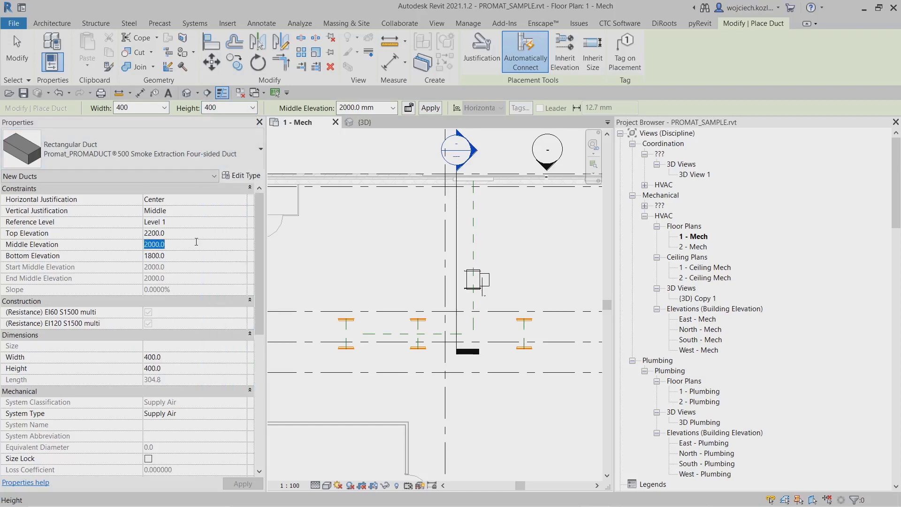
type("3")
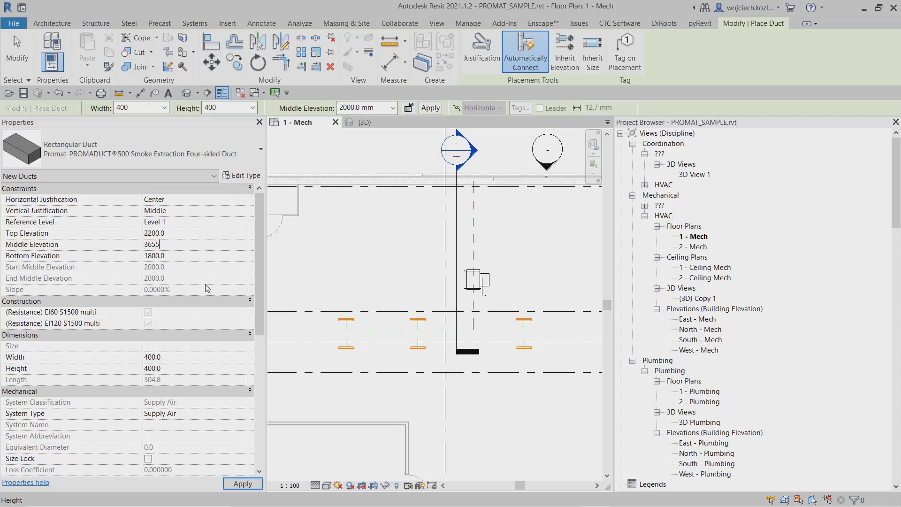
type("655")
left_click(241, 414)
left_click(217, 446)
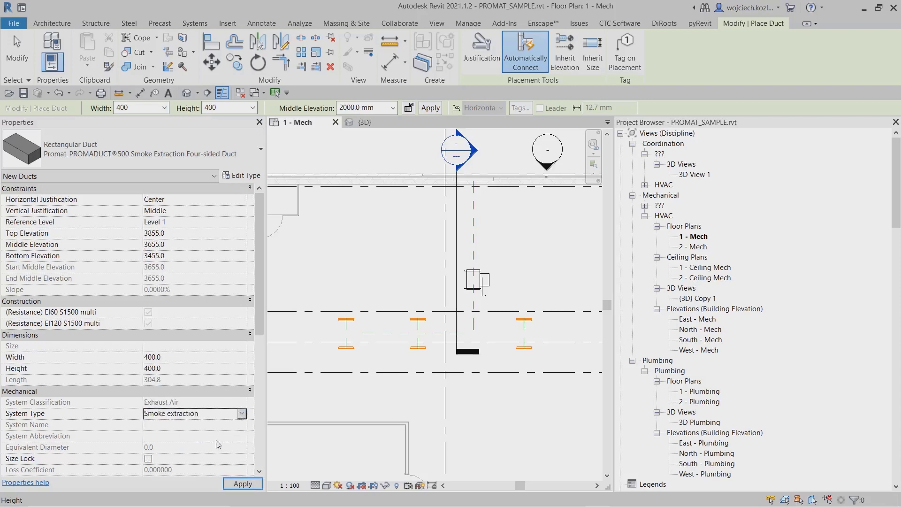
- Draw the duct along the horizontal reference plane between the air terminals, turning up the vertical reference plane to just below the fan
scroll(348, 334, "up", 3)
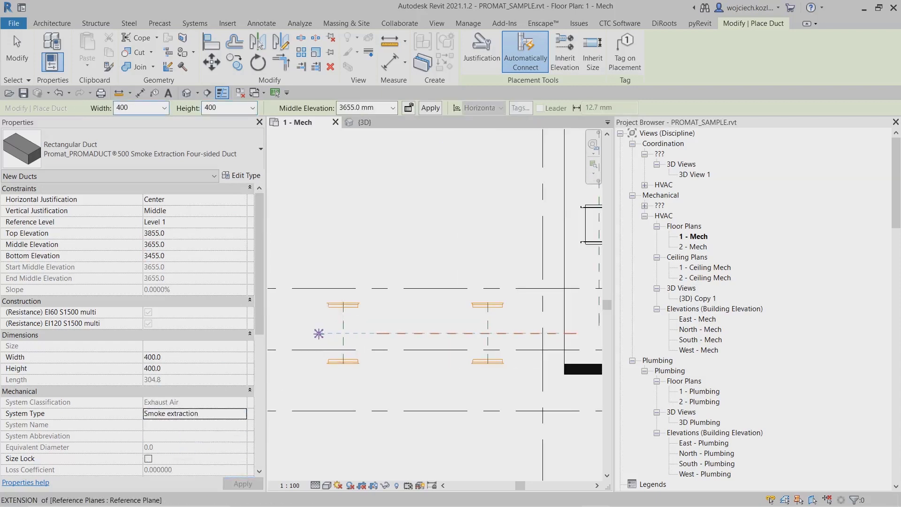
left_click(319, 334)
scroll(407, 331, "down", 2)
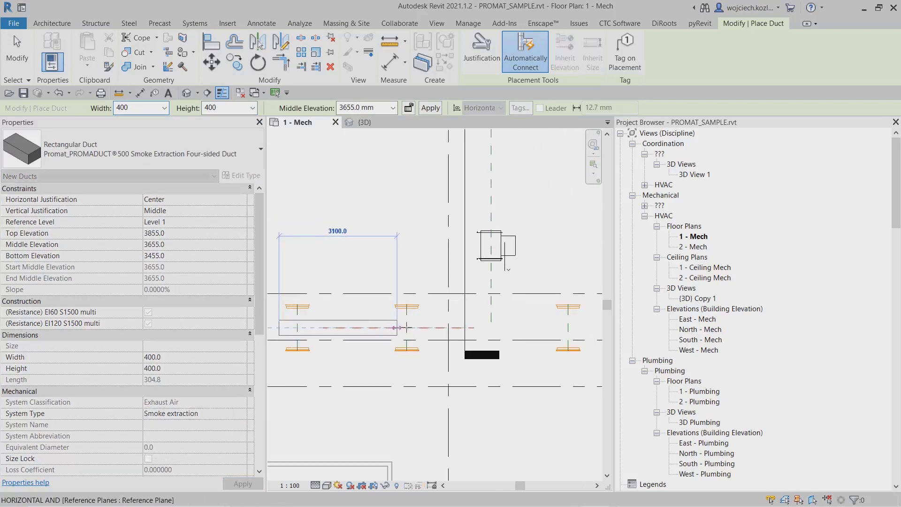
left_click(491, 328)
left_click(490, 282)
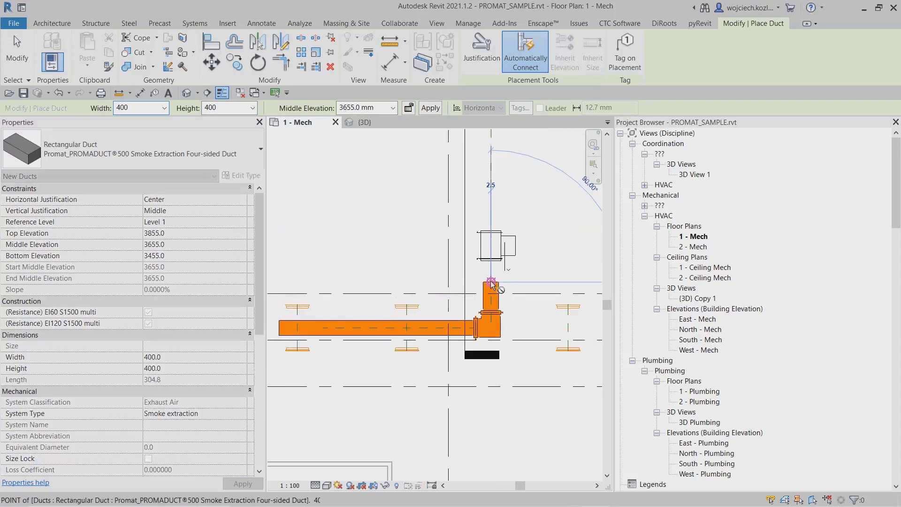
key("Escape")
key("Escape")
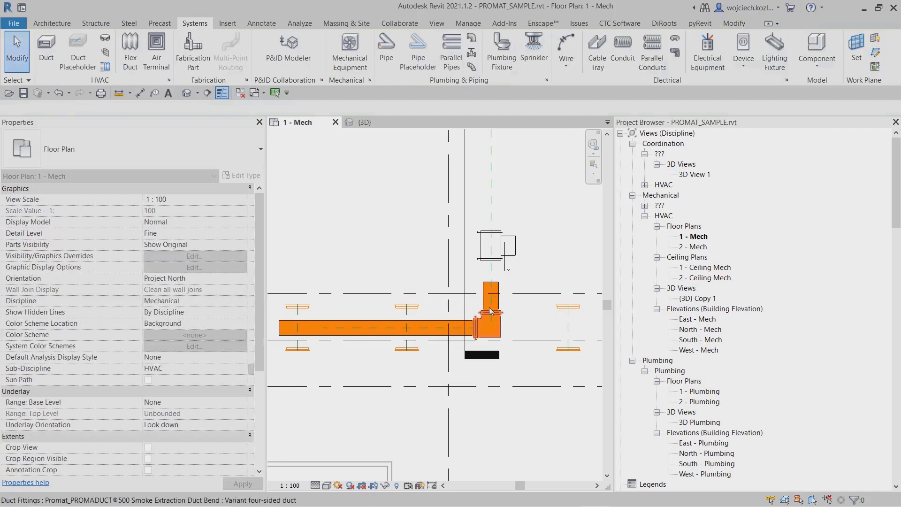
- Convert the duct bend below the fan into a tee with its open end facing the right-hand pair of air terminals
middle_click_drag(530, 325, 557, 319)
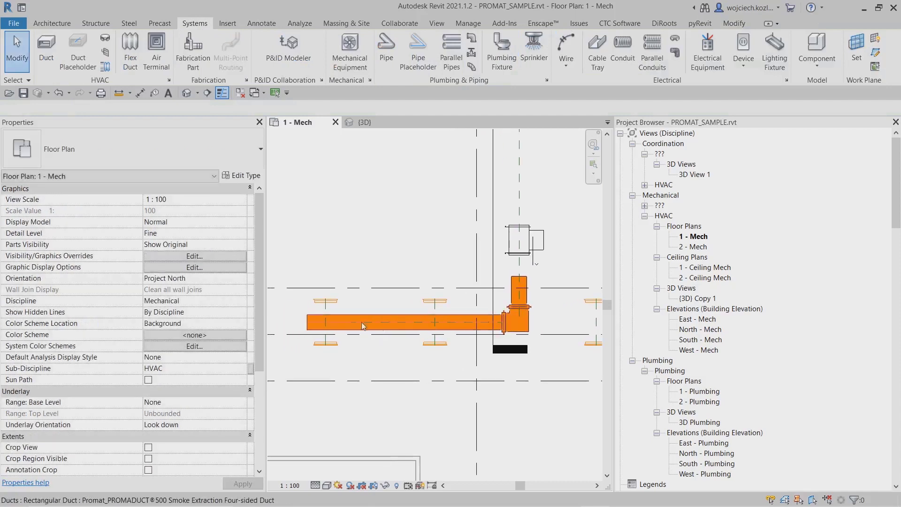
left_click(328, 321)
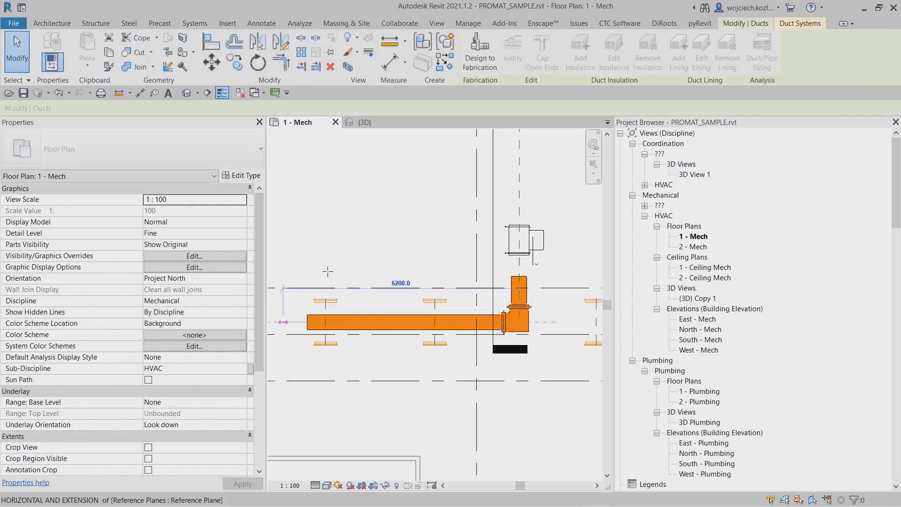
left_click(344, 249)
scroll(548, 316, "up", 1)
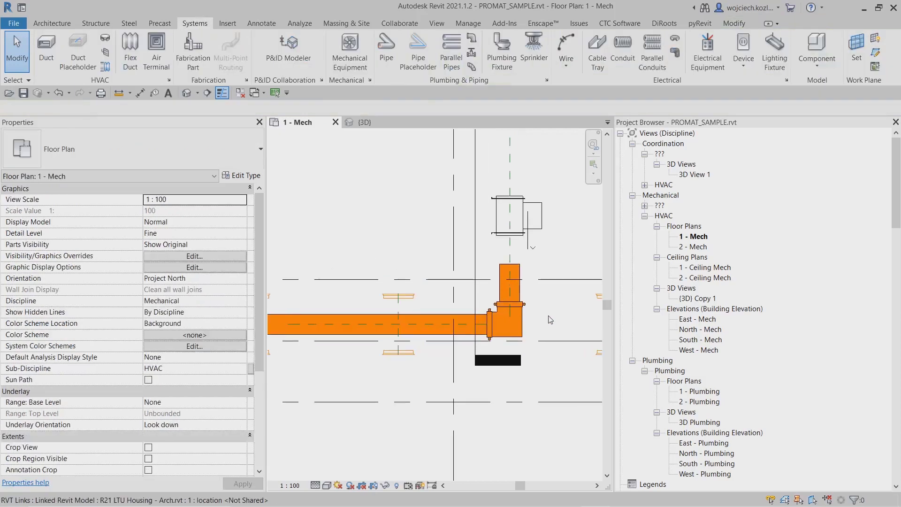
middle_click_drag(548, 317, 471, 322)
left_click(494, 325)
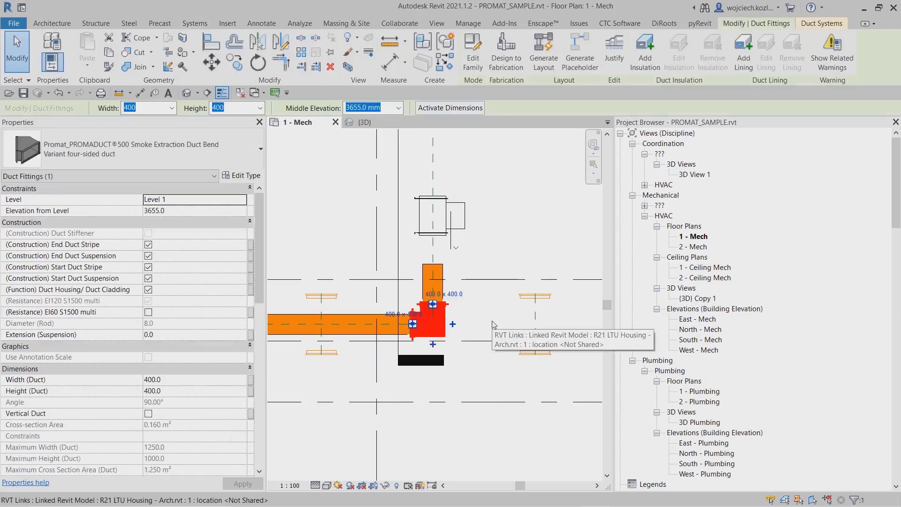
left_click(453, 325)
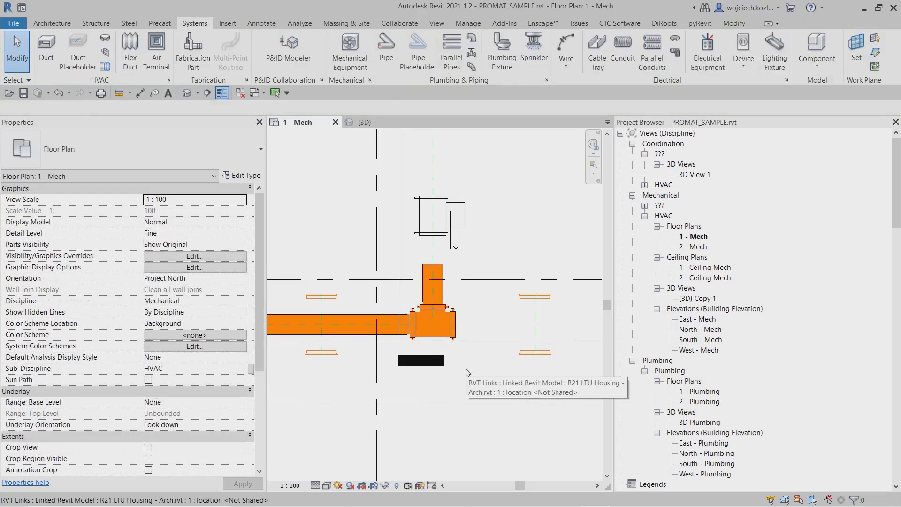
- Draw a duct about 2500 mm long from the tee's open end along the reference plane, past the right-hand air terminals
middle_click_drag(492, 263, 483, 238)
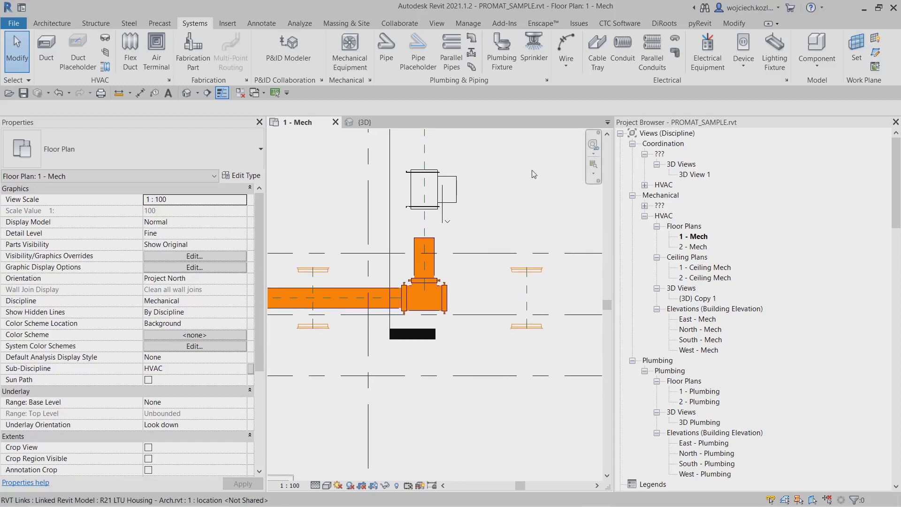
left_click(447, 305)
right_click(447, 304)
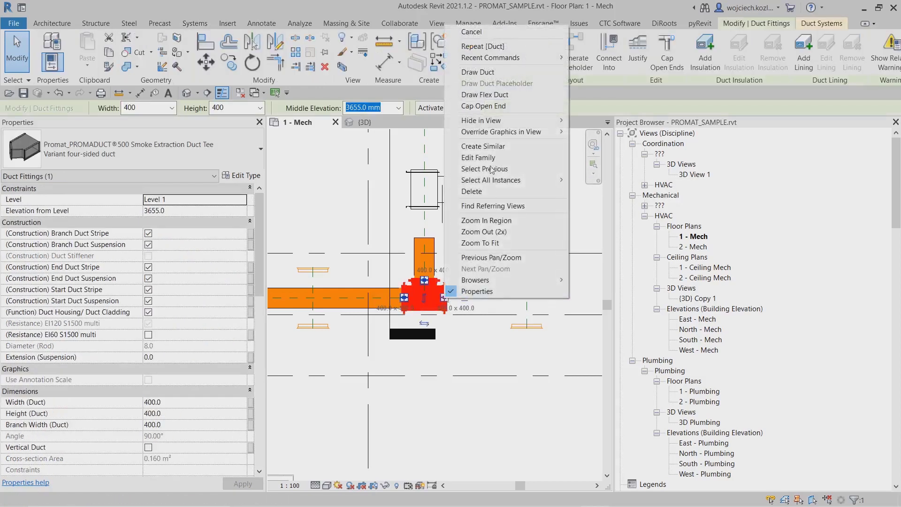
left_click(491, 72)
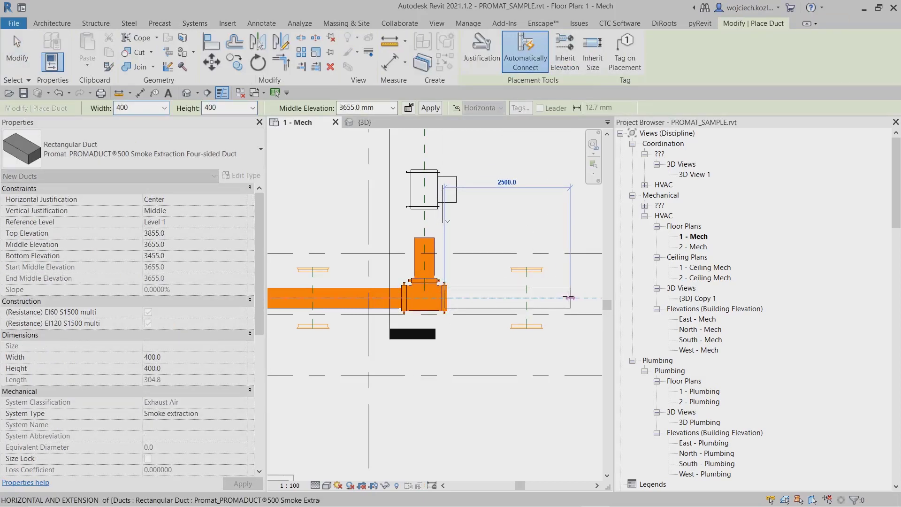
key("Escape")
key("Escape")
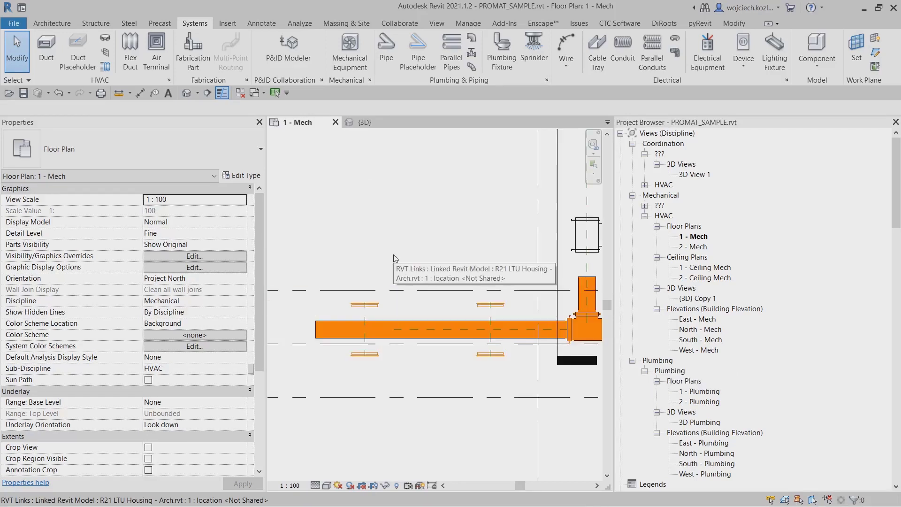
- Draw a similar duct about 1800 mm upward from the main duct between the two left terminal pairs, and convert its tee to a cross
middle_click_drag(394, 259, 417, 267)
scroll(417, 267, "down", 2)
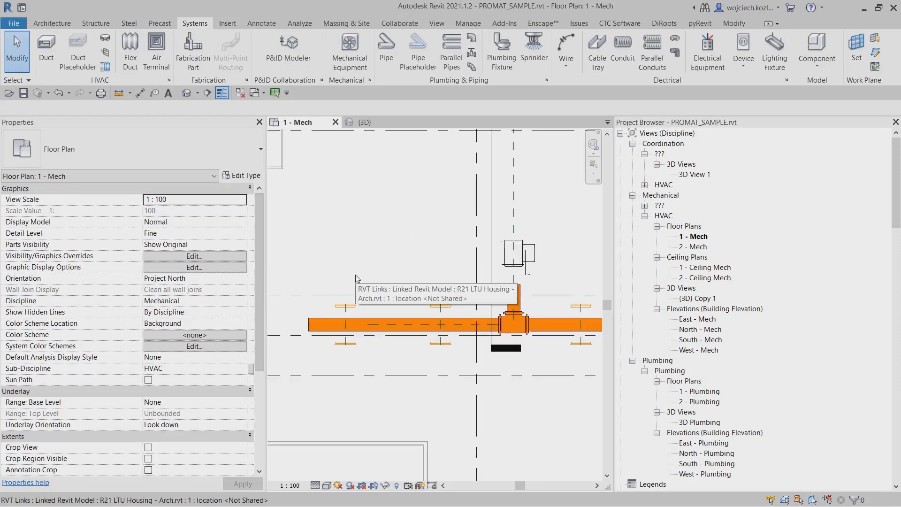
scroll(355, 277, "up", 1)
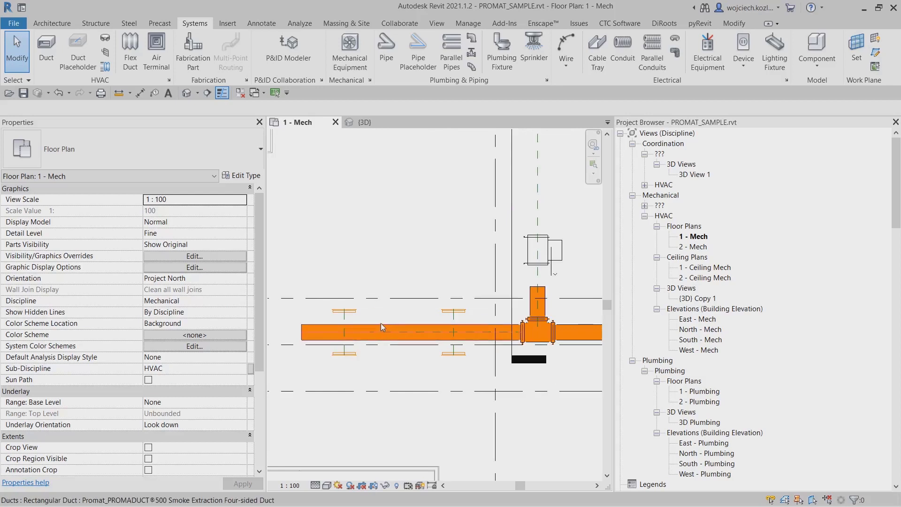
middle_click_drag(375, 263, 384, 259)
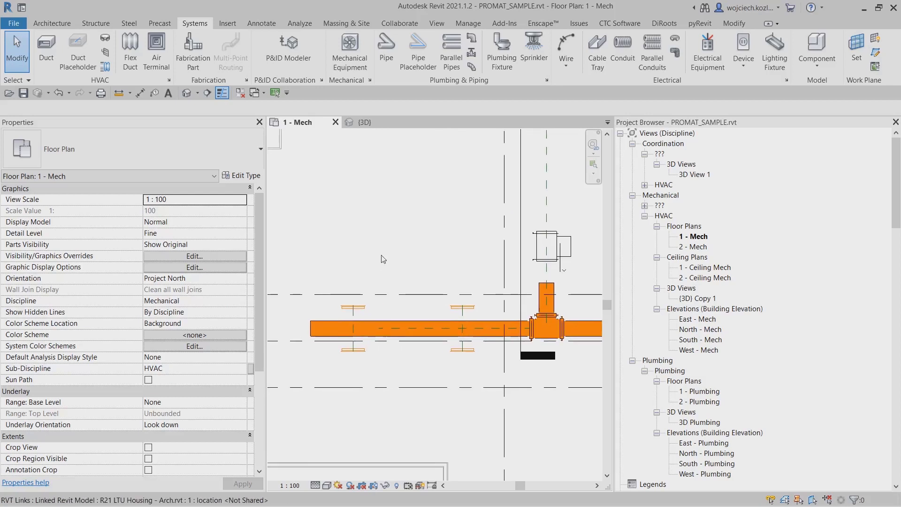
scroll(353, 316, "up", 1)
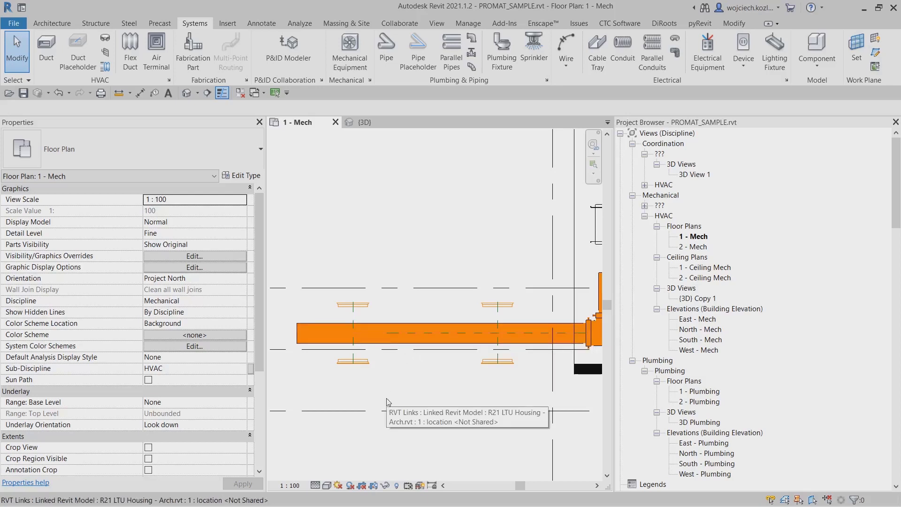
mouse_move(388, 403)
middle_mouse_down()
mouse_move(396, 402)
mouse_move(386, 400)
middle_mouse_up()
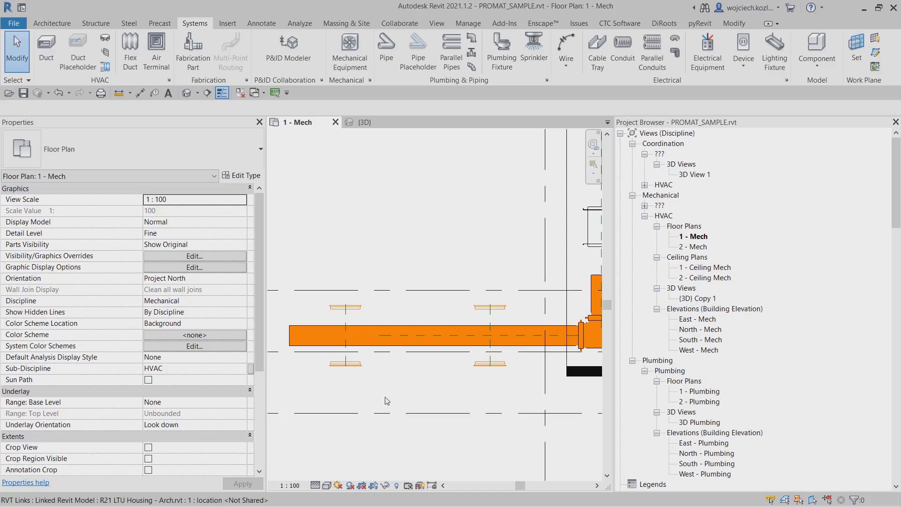
left_click(407, 326)
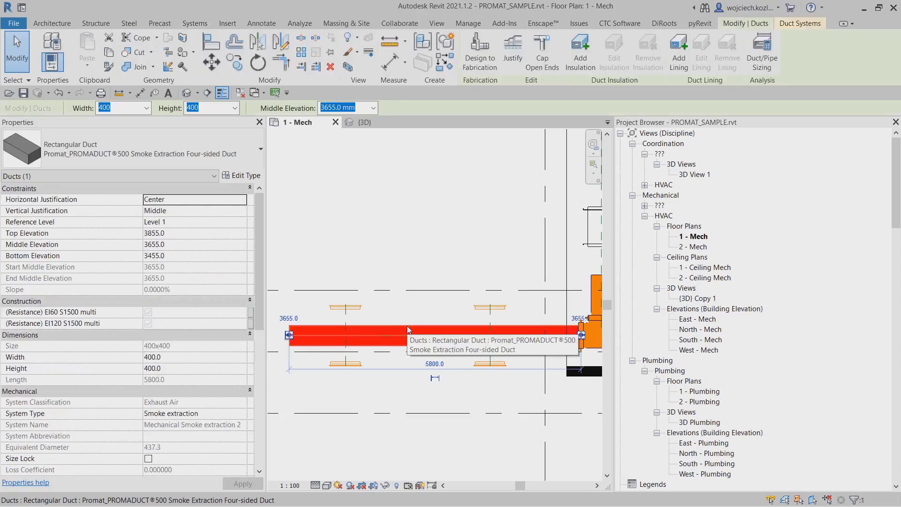
key("c")
key("s")
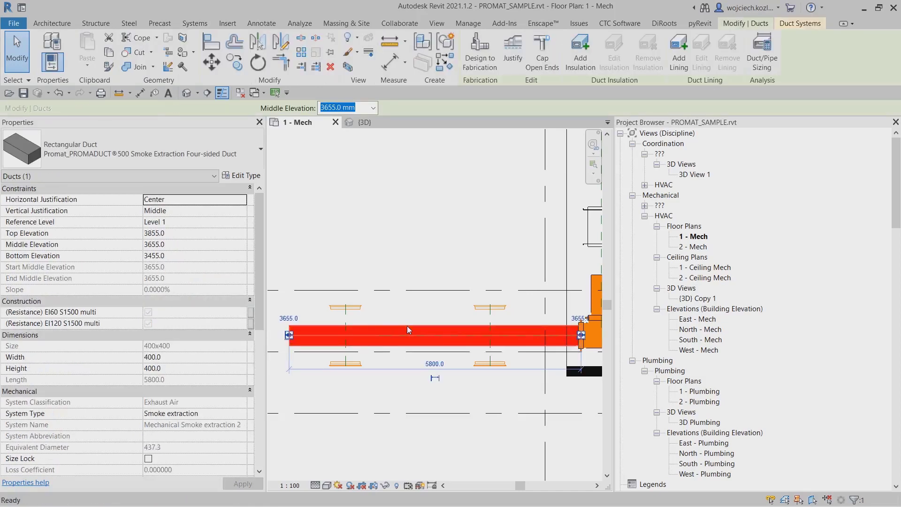
left_click(384, 325)
left_click(384, 236)
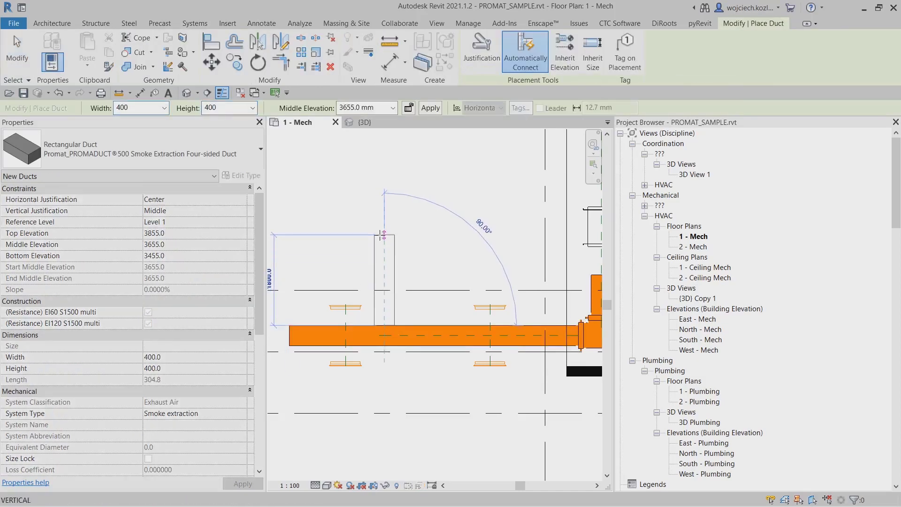
key("Escape")
key("Escape")
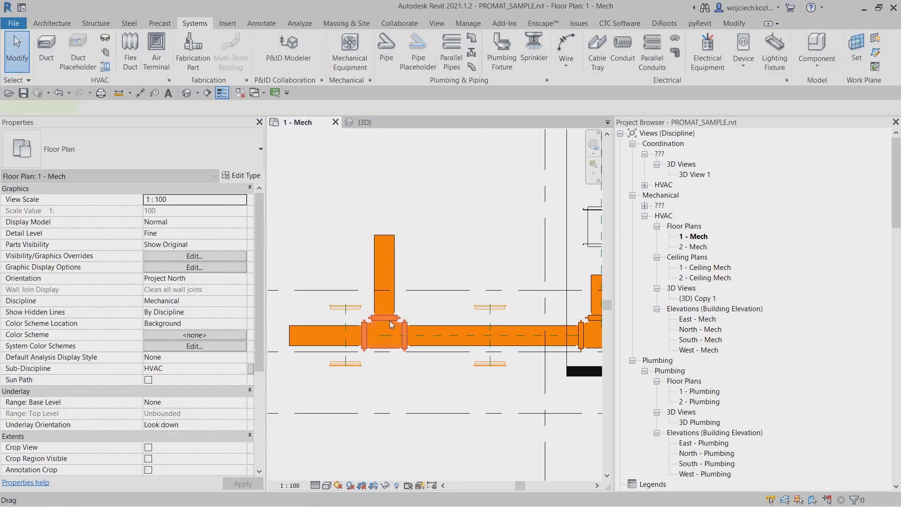
left_click(390, 321)
key("Escape")
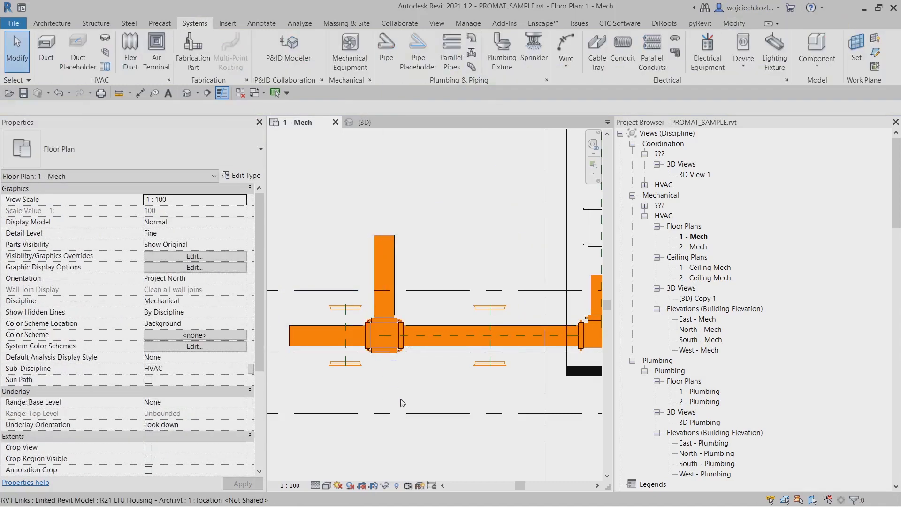
- Resize the upper branch duct to width 600 and height 250
left_click(397, 265)
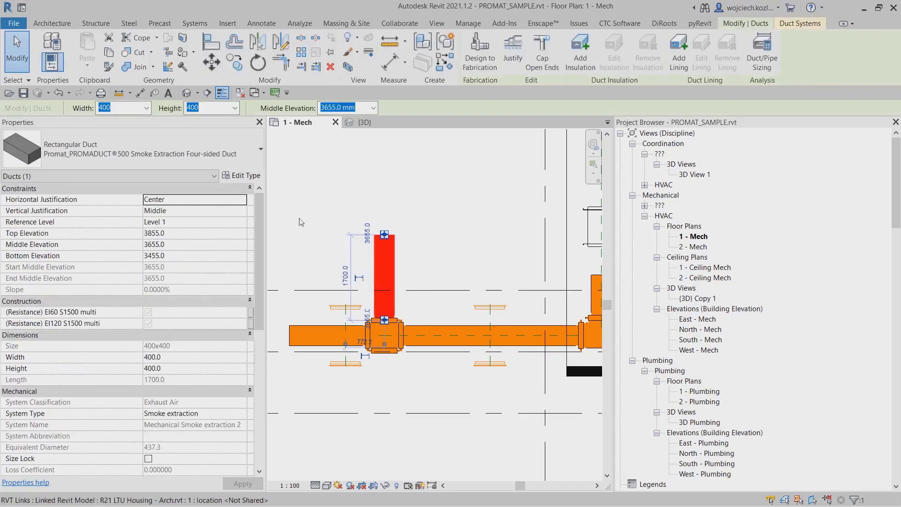
left_click(146, 108)
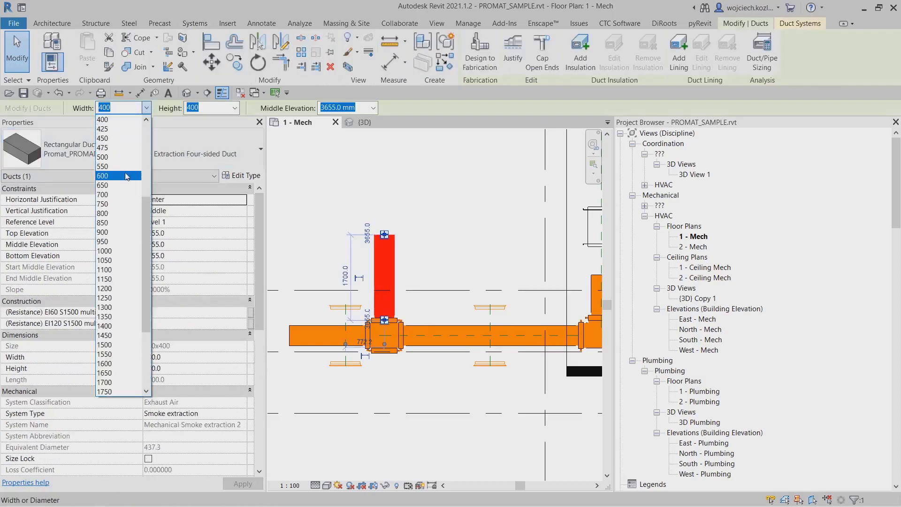
left_click(125, 177)
left_click(235, 108)
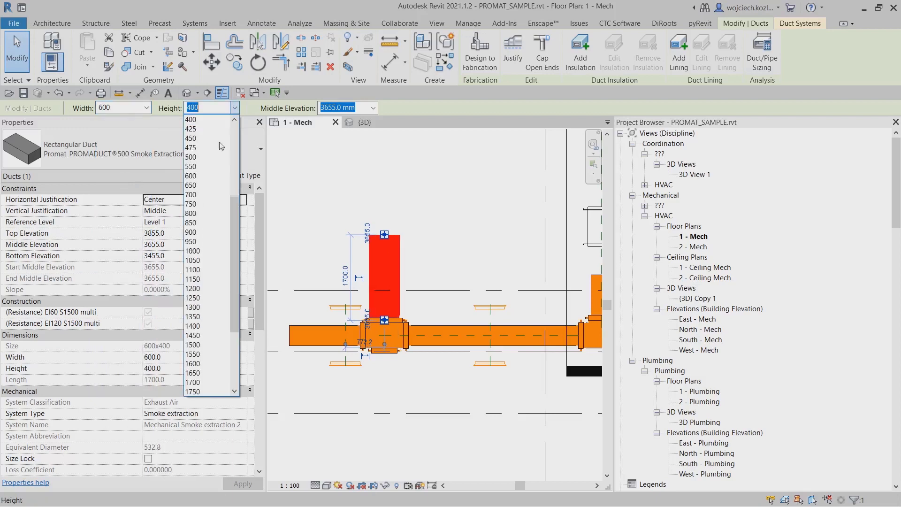
left_click(214, 126)
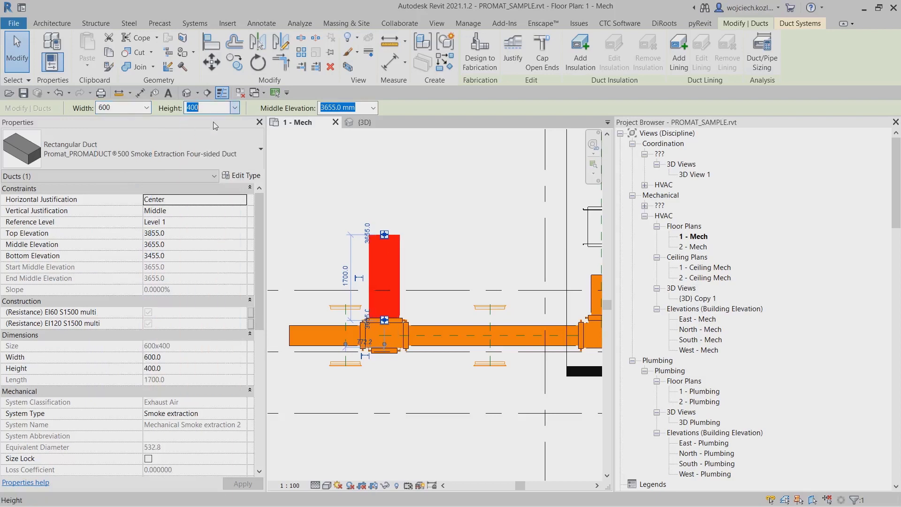
scroll(393, 371, "up", 2)
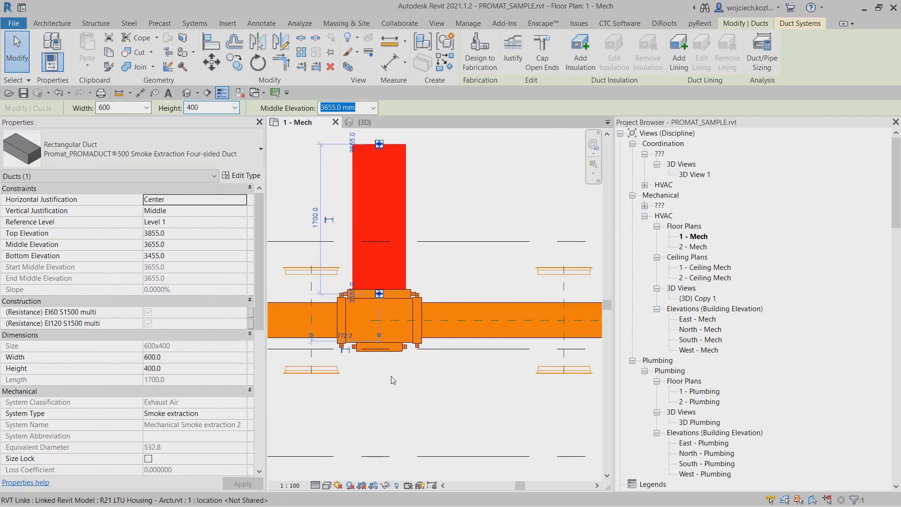
- Draw a duct about 1100 mm long downward from the cross's open lower connector
left_click(379, 348)
right_click(379, 345)
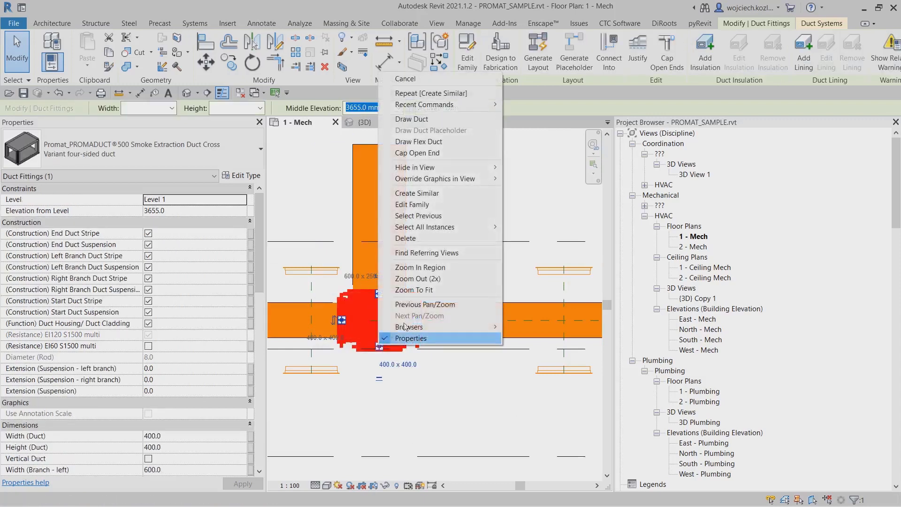
left_click(421, 120)
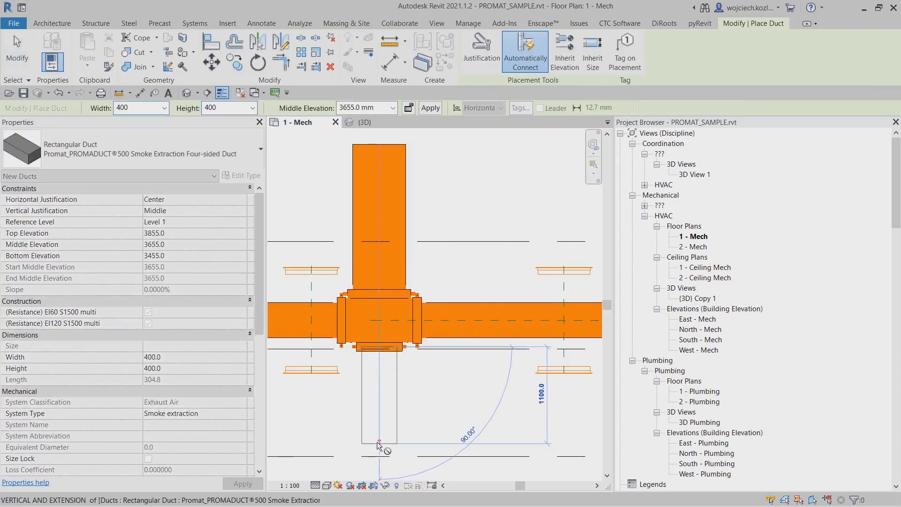
left_click(390, 438)
key("Escape")
key("Escape")
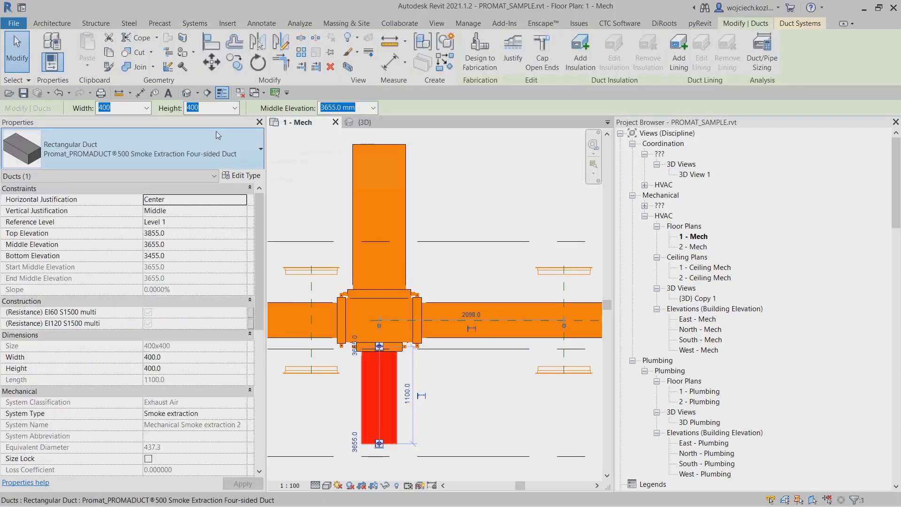
- Set the lower branch duct's width to 600 and height to 250
left_click(147, 108)
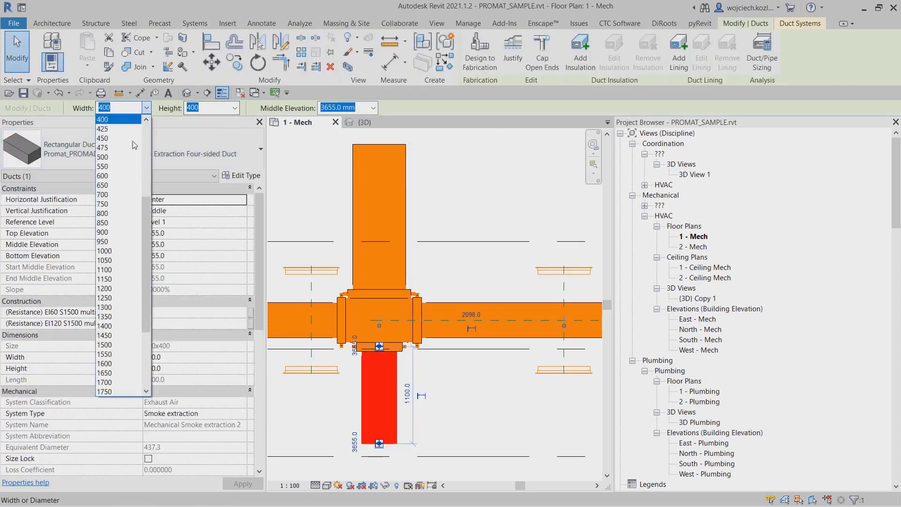
left_click(120, 176)
left_click(235, 108)
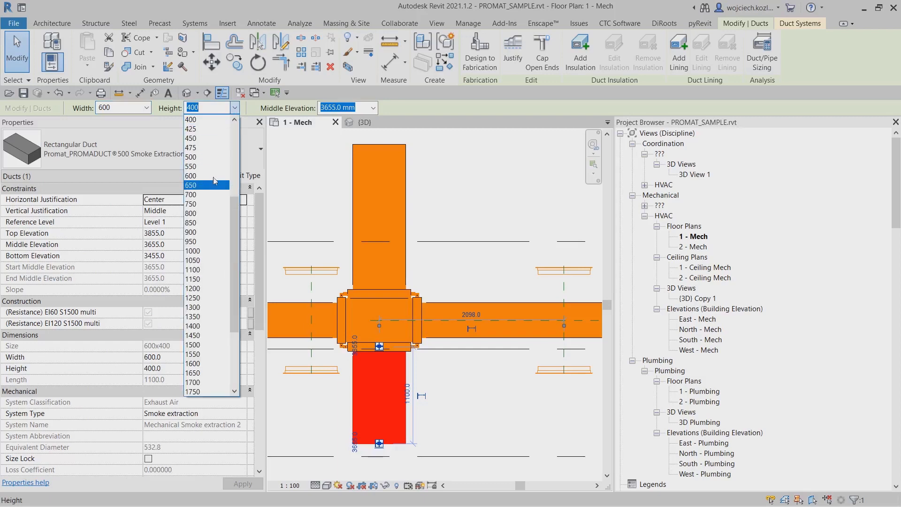
scroll(214, 159, "up", 2)
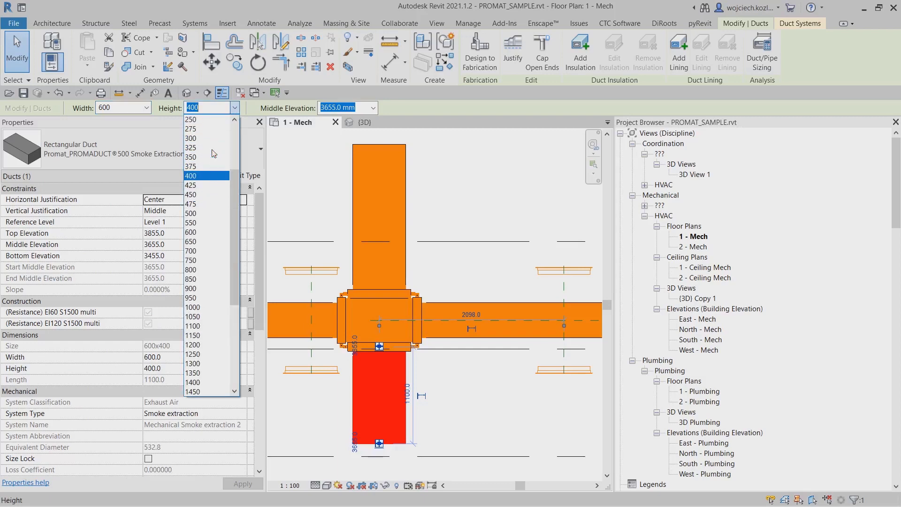
left_click(207, 119)
key("Escape")
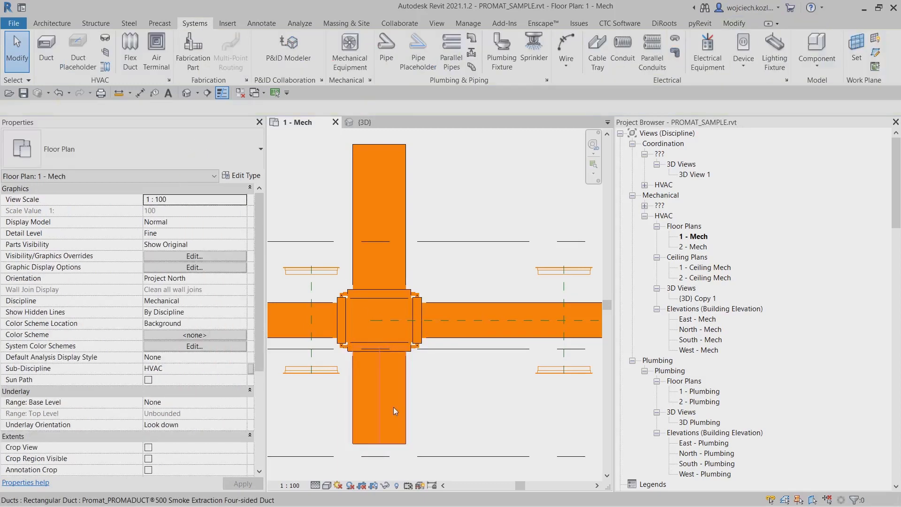
- Align the upper branch duct's centerline with the vertical reference plane through the leftmost air terminals
key("a")
key("l")
left_click(317, 284)
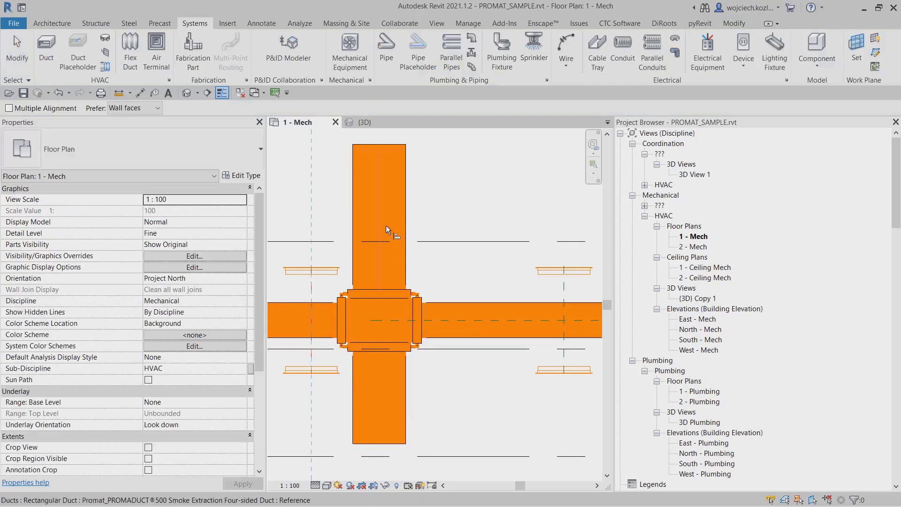
left_click(384, 225)
key("Escape")
key("Escape")
- Shorten the upper branch duct to about 221 mm by snapping its free end to the upper-left air terminal's connector
left_click(333, 181)
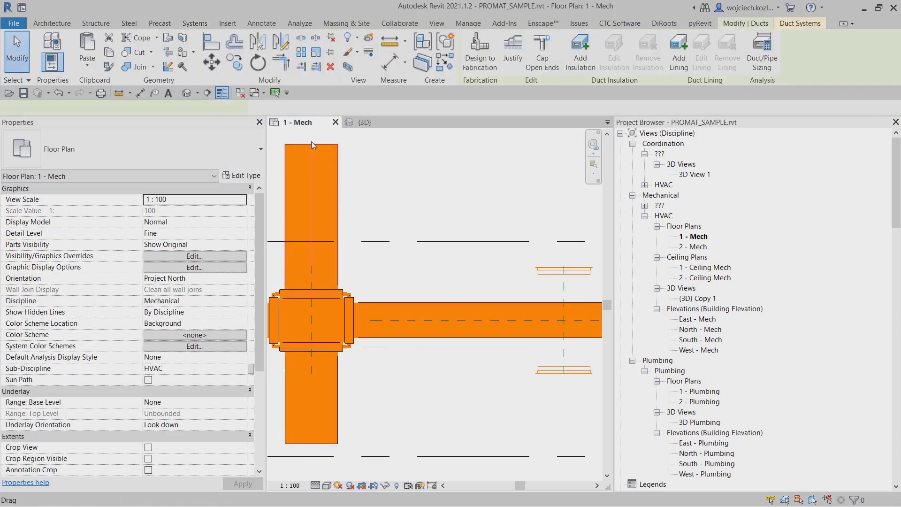
left_click_drag(311, 143, 308, 272)
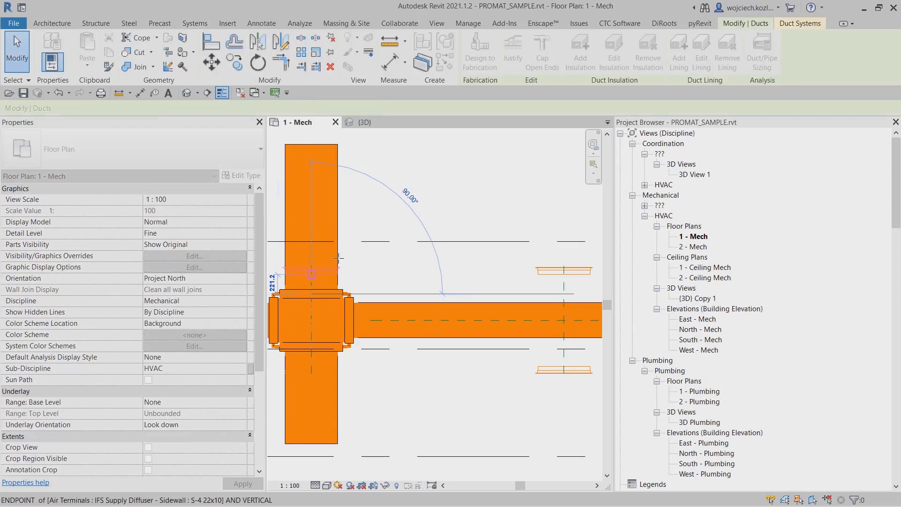
left_click_drag(376, 250, 376, 251)
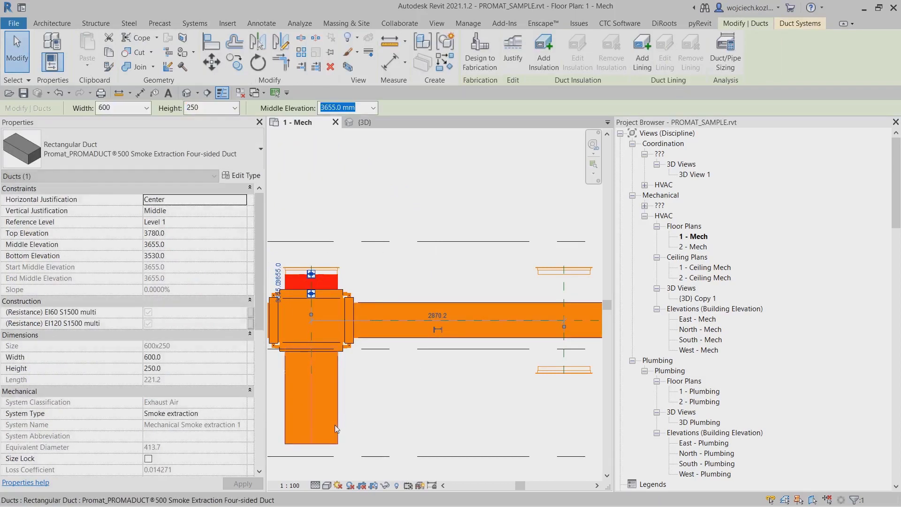
- Shorten the lower branch duct by snapping its free end to the lower-left air terminal's connector
left_click(313, 444)
left_click_drag(312, 443, 389, 389)
key("Escape")
scroll(383, 397, "down", 1)
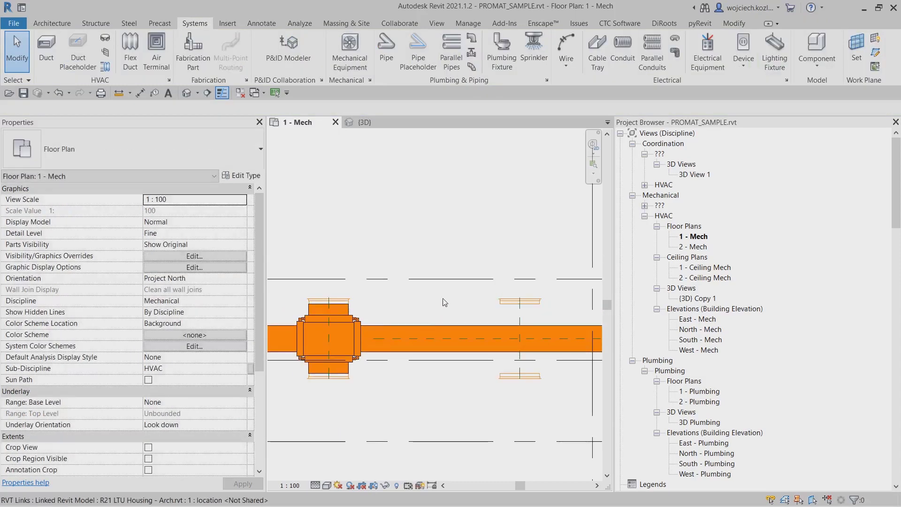
middle_click_drag(455, 299, 484, 299)
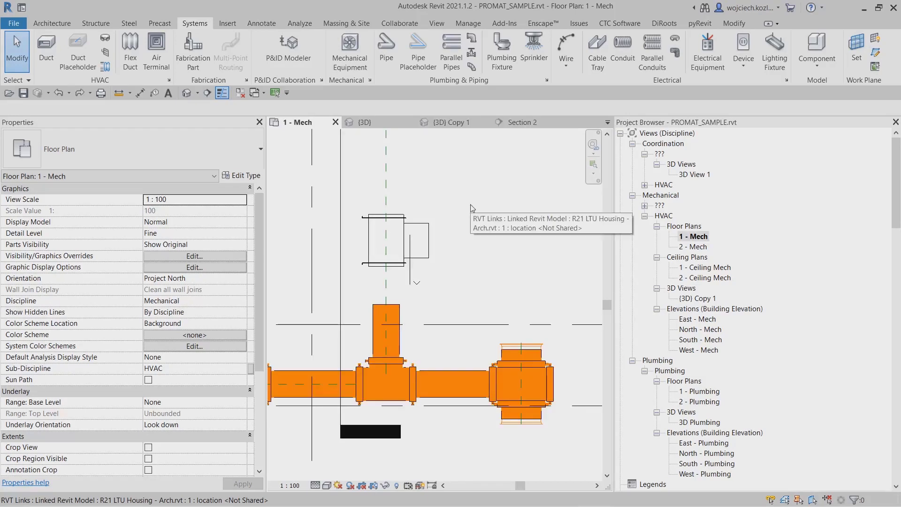
- Check the middle elevation of the tee's branch duct and the elevation of the inline fan above it
middle_click_drag(471, 208, 511, 214)
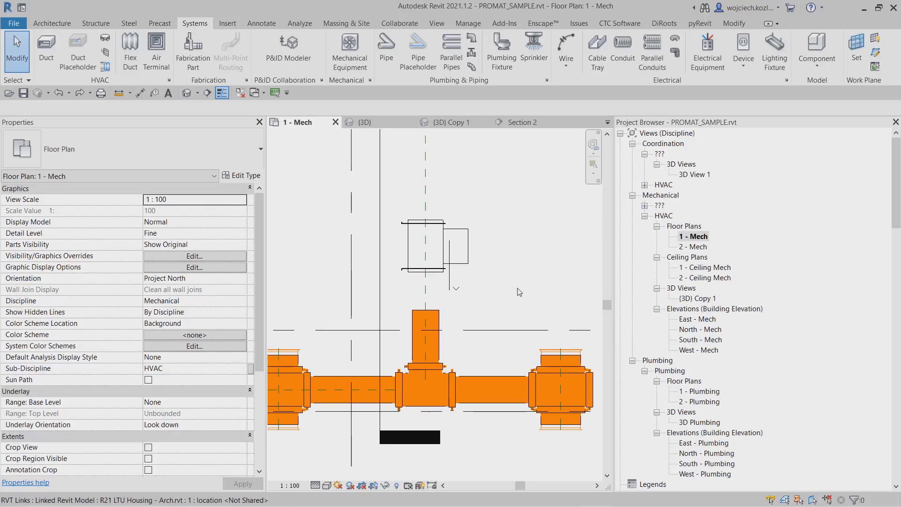
middle_click_drag(520, 292, 524, 269)
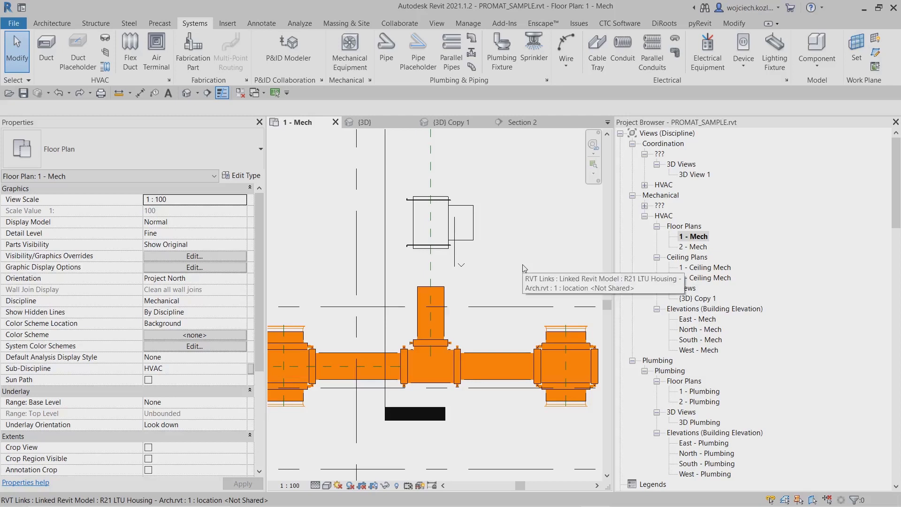
left_click(440, 313)
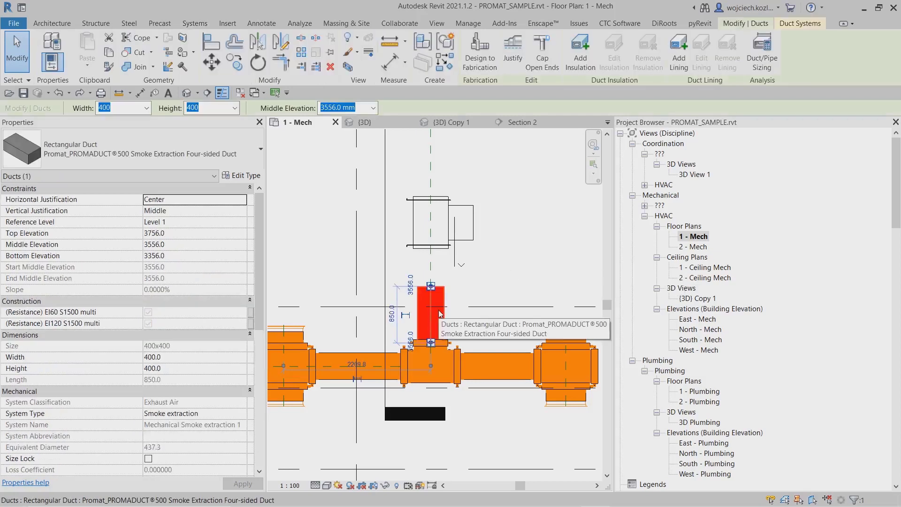
left_click(406, 238)
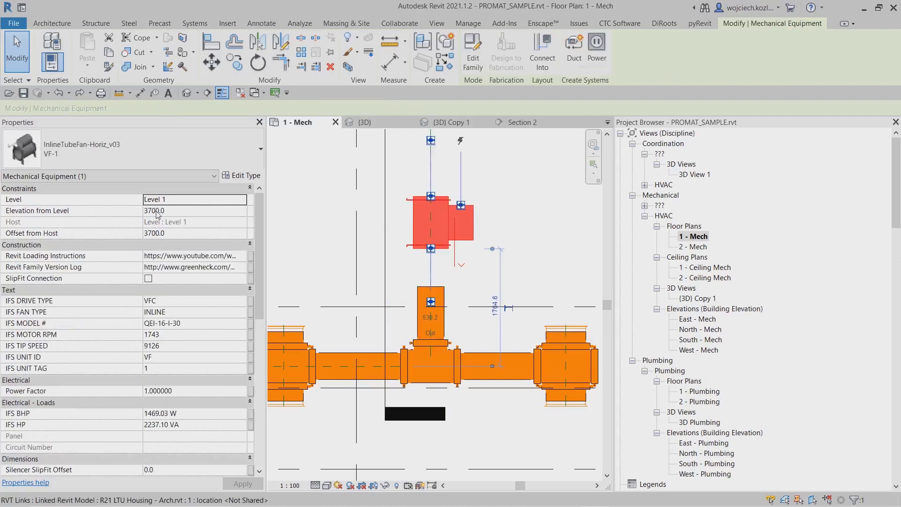
key("Escape")
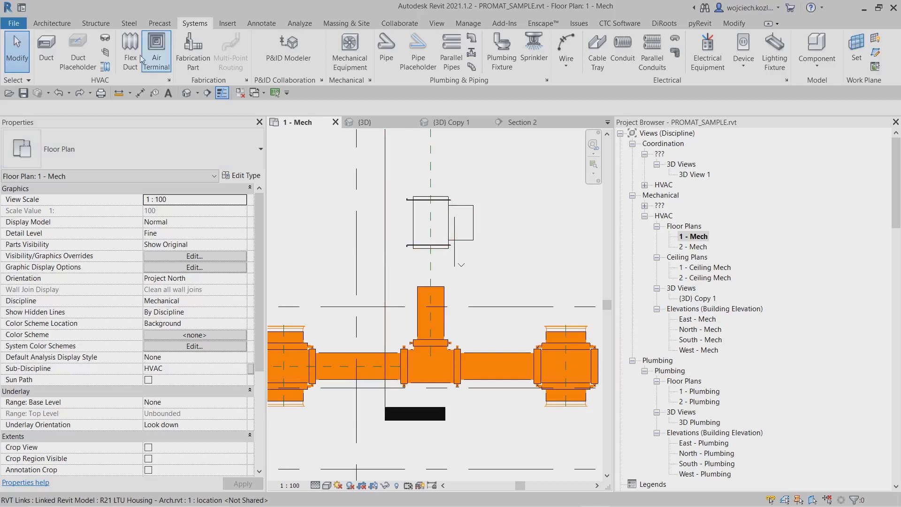
- Place a PROMADUCT 500 vertical S-bend fitting, Variant four-sided duct, on the open end of the tee's branch duct
left_click(108, 40)
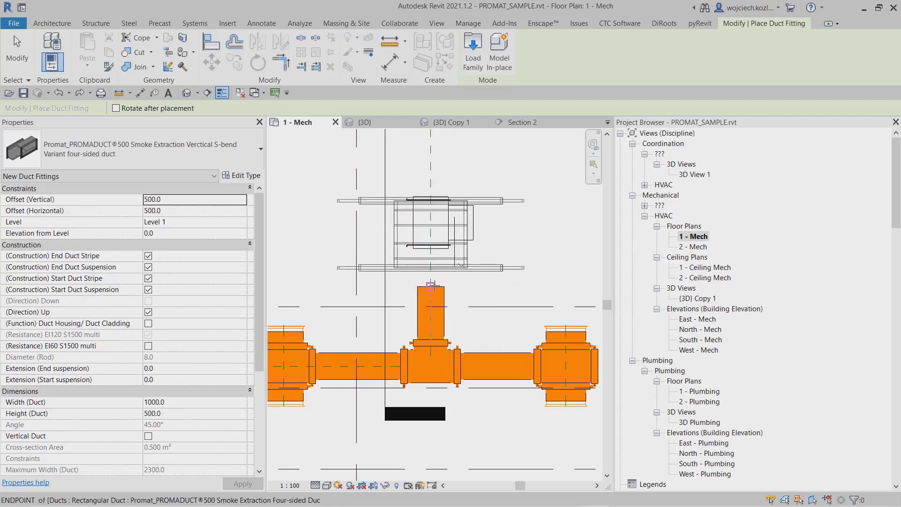
left_click(491, 294)
key("Escape")
key("Escape")
scroll(445, 268, "up", 4)
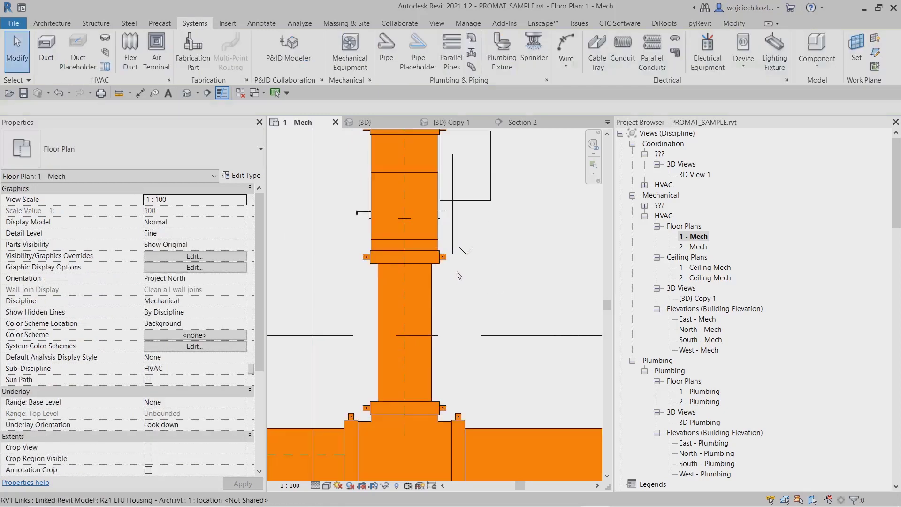
- Move the S-bend along the branch centerline toward the tee, shortening the duct between them to about 348 mm
left_click(444, 266)
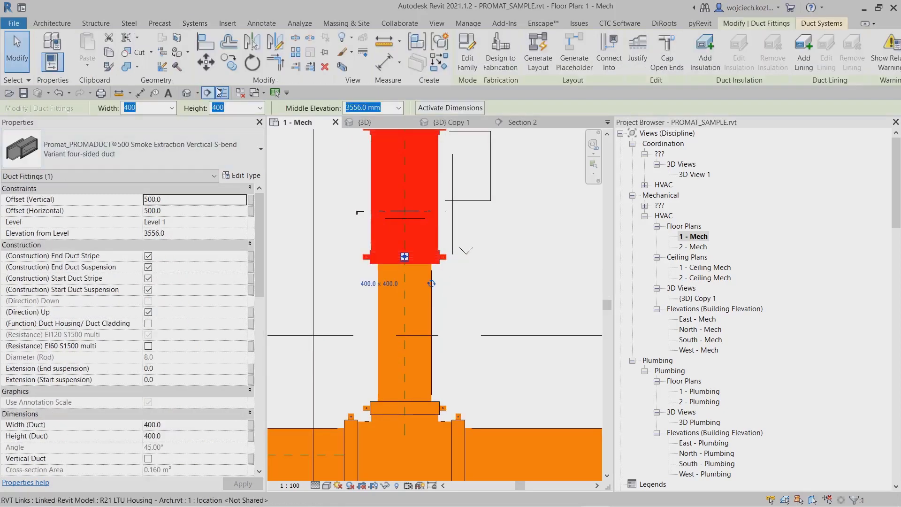
key("m")
key("v")
left_click(405, 264)
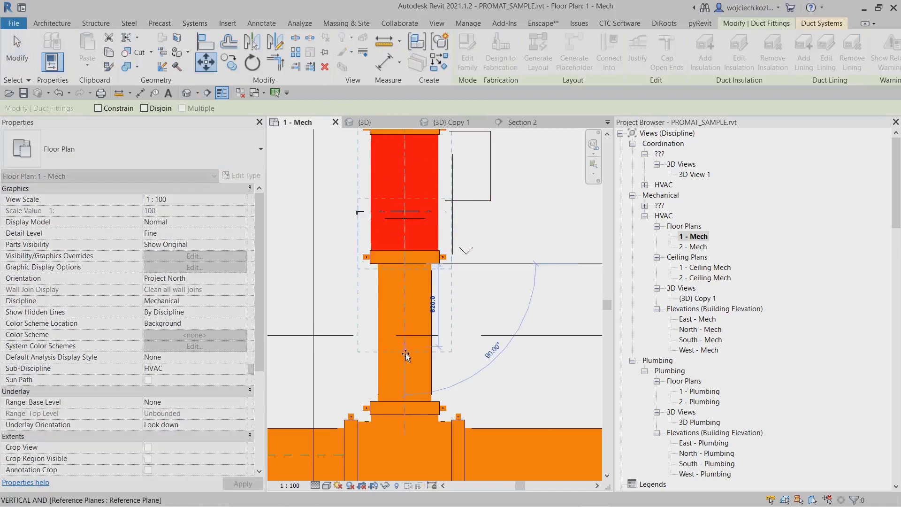
left_click(406, 369)
key("Escape")
scroll(372, 241, "down", 3)
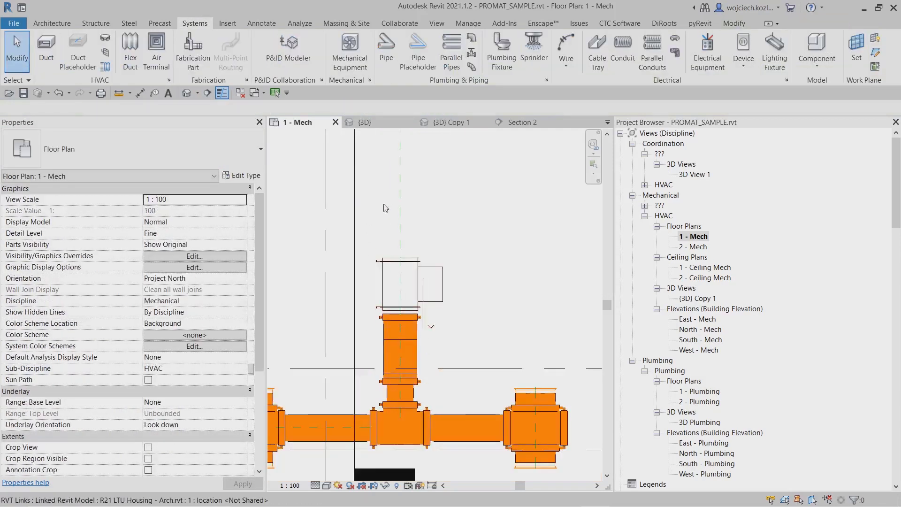
- Open Section 2 and measure the vertical distance between the branch duct and fan centerline reference planes
scroll(383, 236, "down", 2)
middle_click_drag(395, 211, 393, 283)
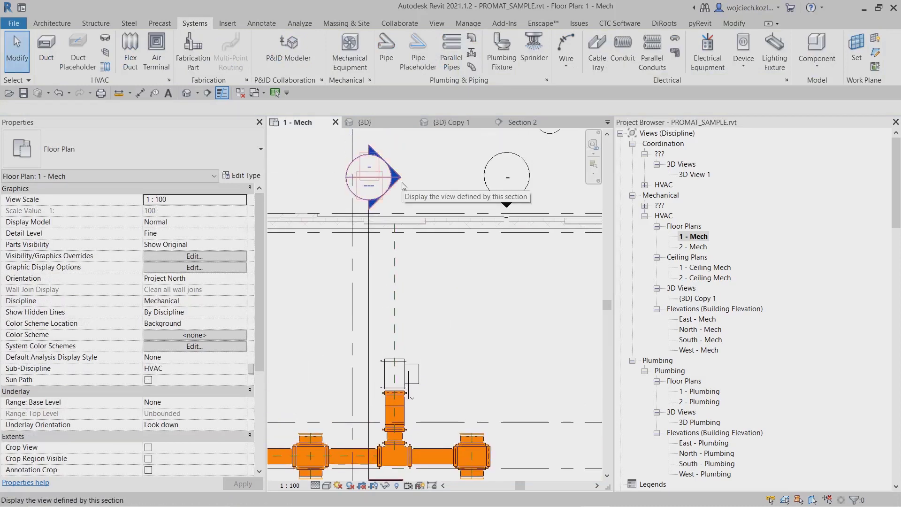
double_click(402, 184)
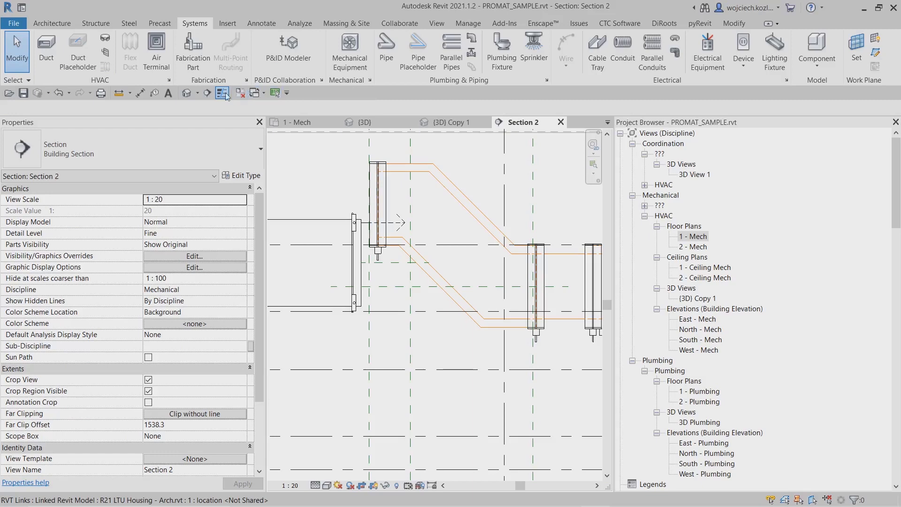
left_click(124, 98)
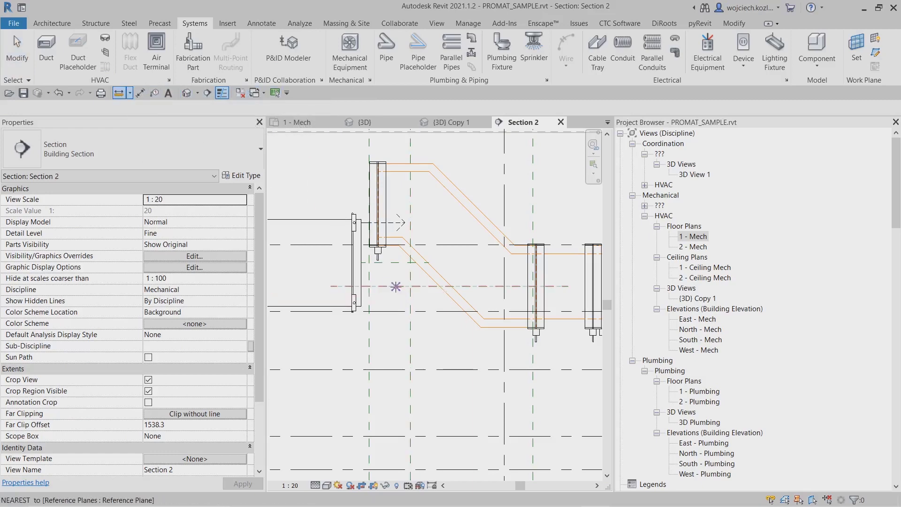
left_click(395, 287)
left_click(395, 263)
key("Escape")
key("Escape")
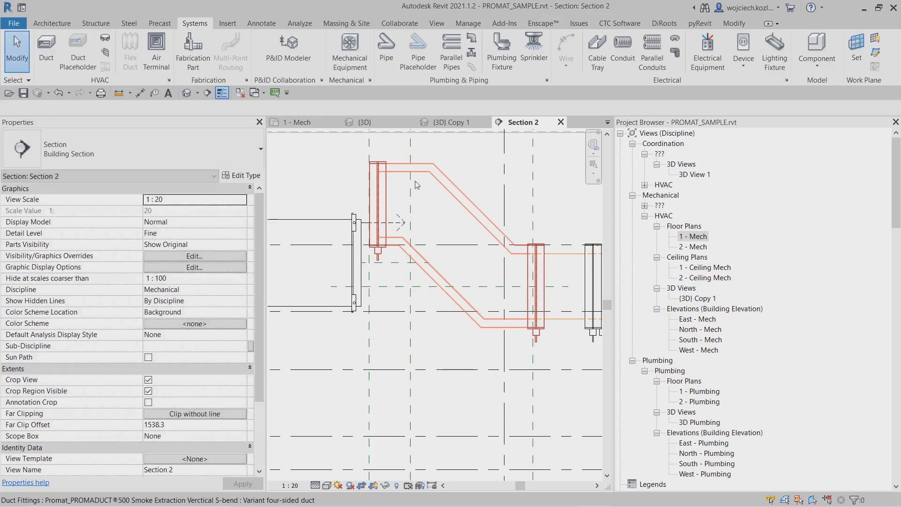
- Set the S-bend's vertical offset to 144 and its horizontal offset to 350
left_click(415, 182)
left_click(180, 203)
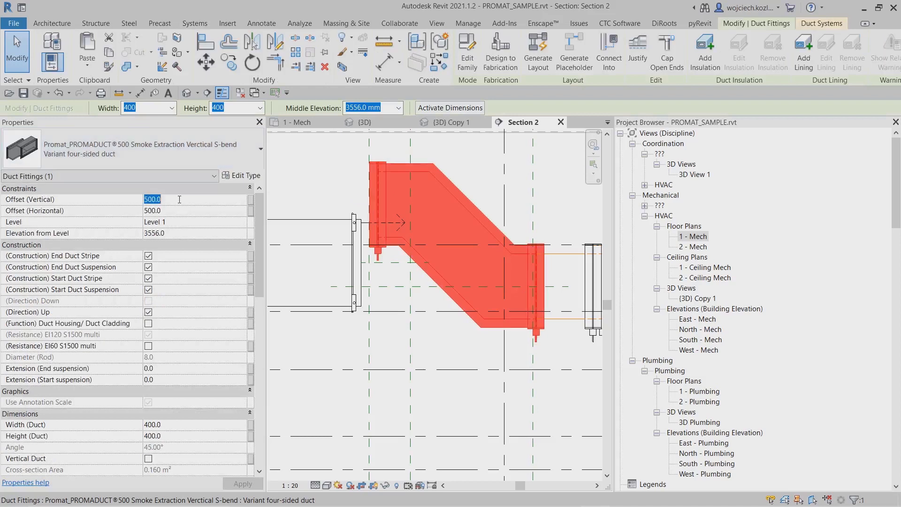
type("144")
left_click(184, 214)
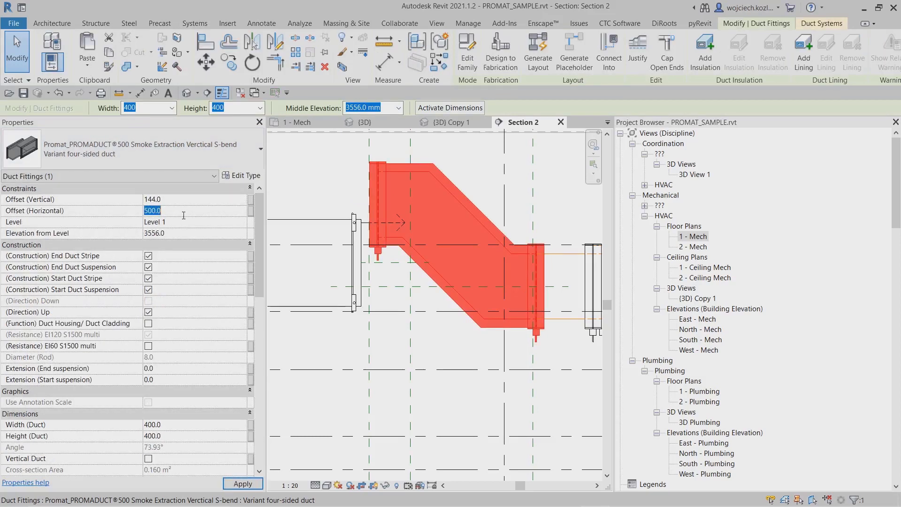
type("350")
key("Return")
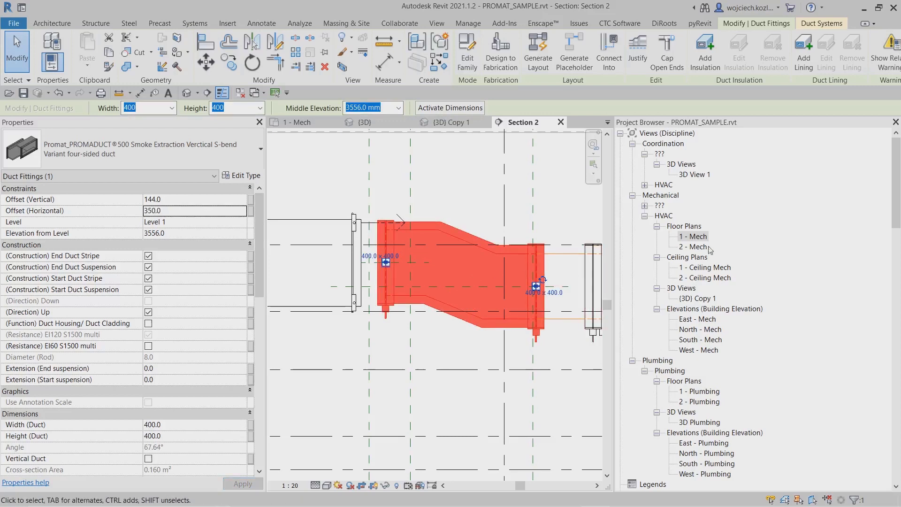
- Return to the 1 - Mech floor plan and delete the short duct between the S-bend and the tee
double_click(699, 236)
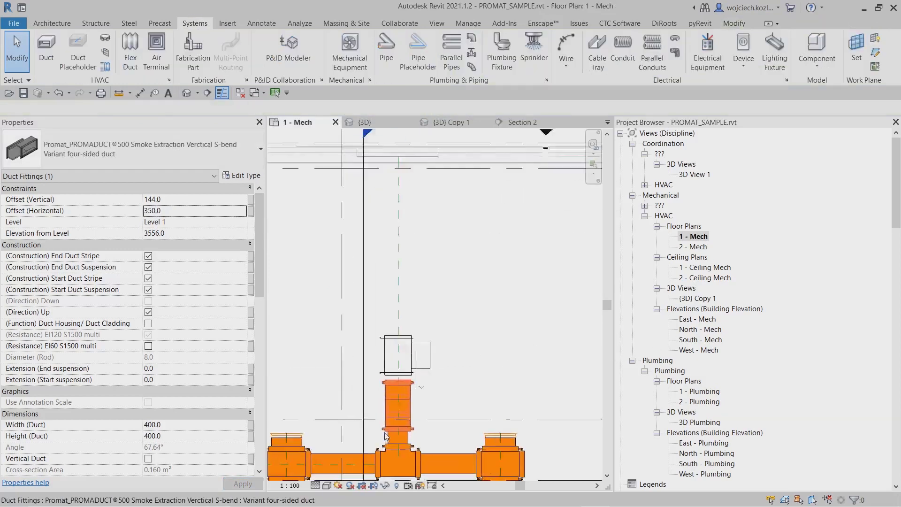
middle_click_drag(427, 412, 469, 315)
scroll(472, 342, "up", 2)
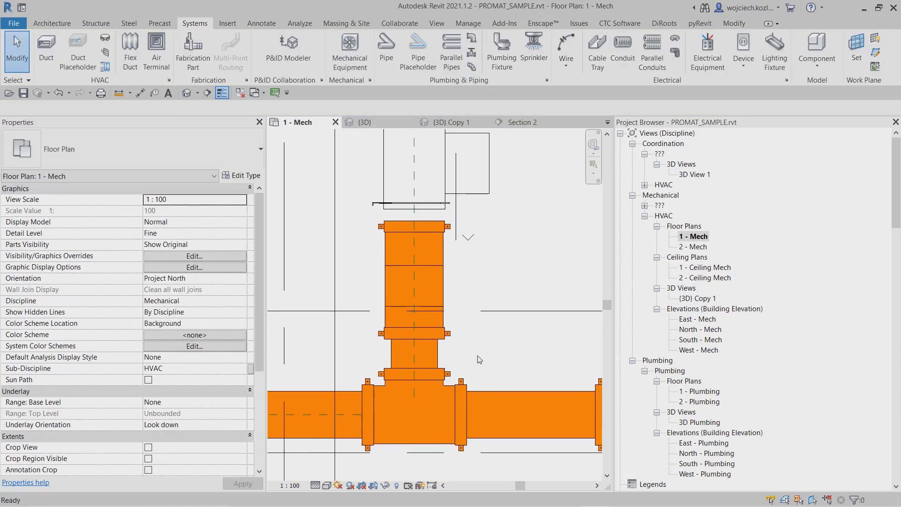
left_click(438, 361)
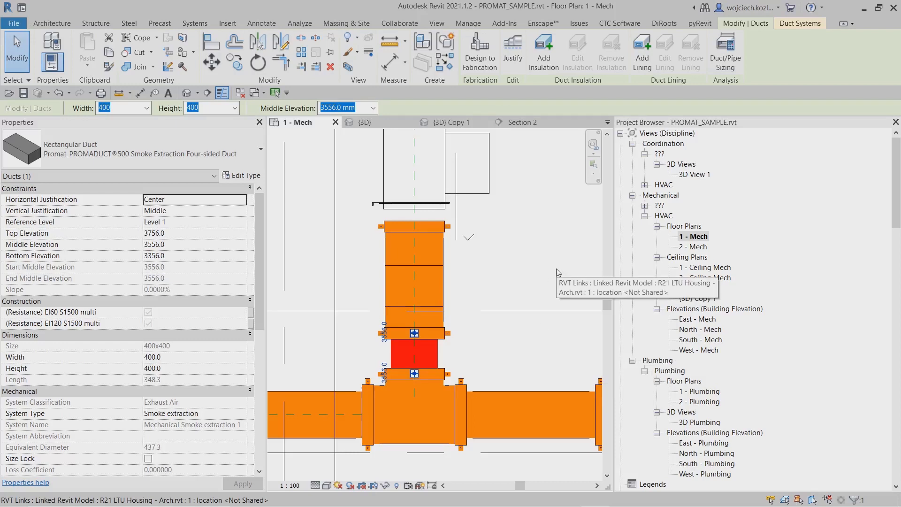
key("Delete")
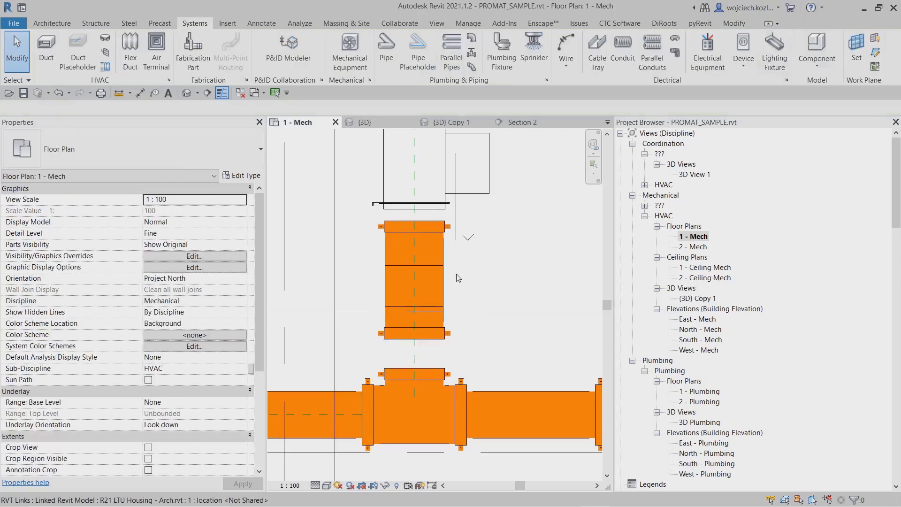
- Turn off the S-bend's Start Duct Suspension and Start Duct Stripe options
left_click(442, 274)
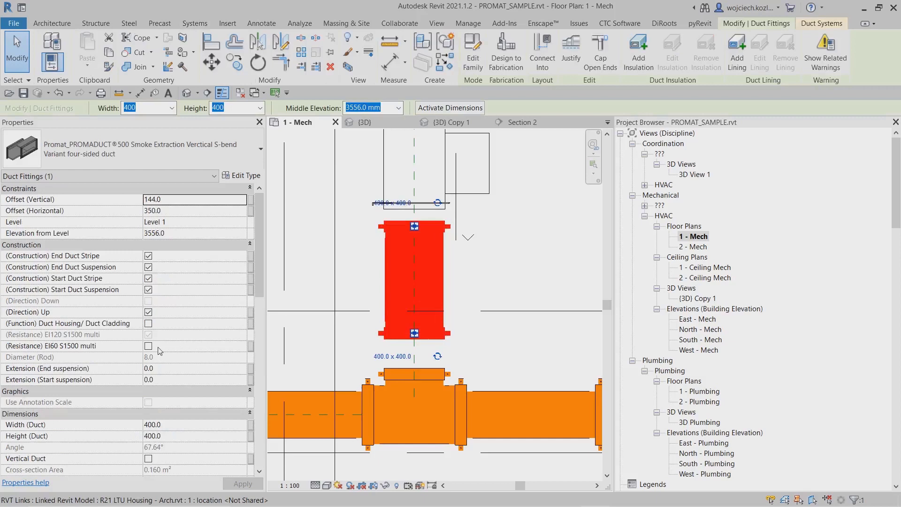
left_click(148, 290)
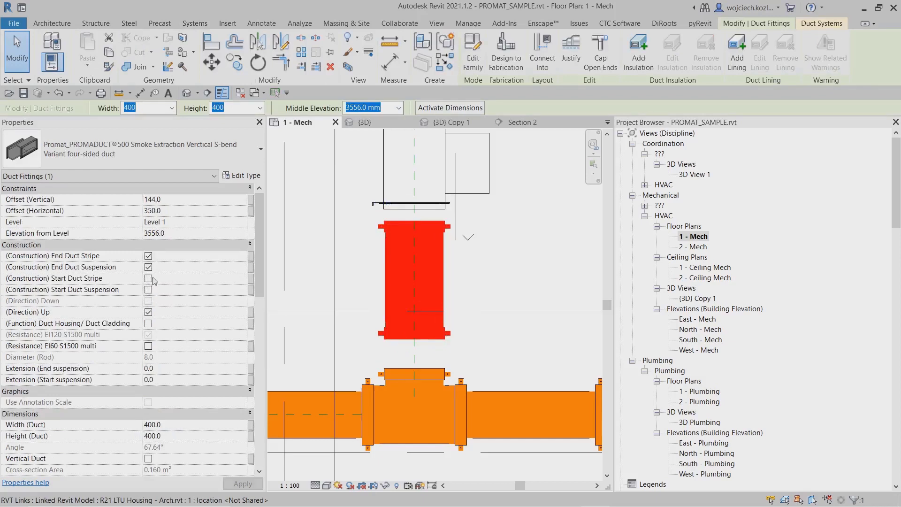
left_click(148, 279)
- Connect the S-bend directly to the tee by snapping its lower connector onto the tee's open branch connector
scroll(417, 353, "up", 3)
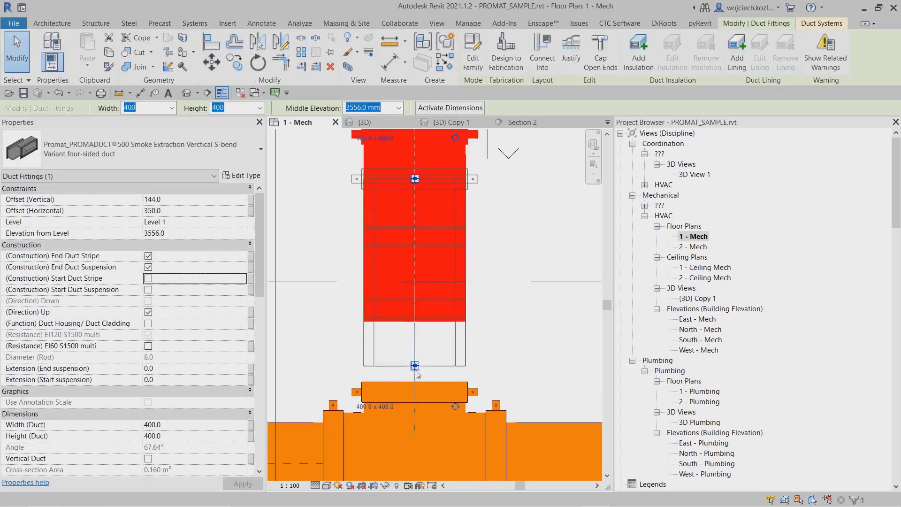
left_click(357, 325)
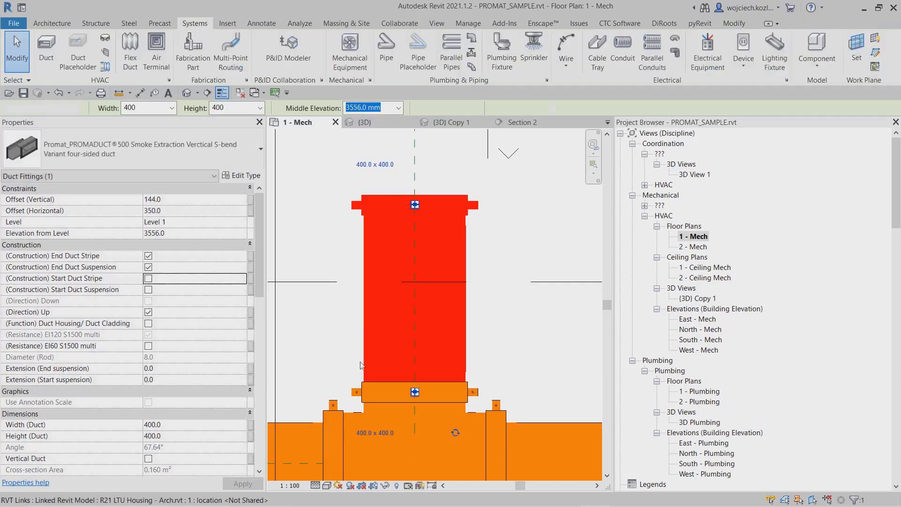
scroll(367, 376, "down", 3)
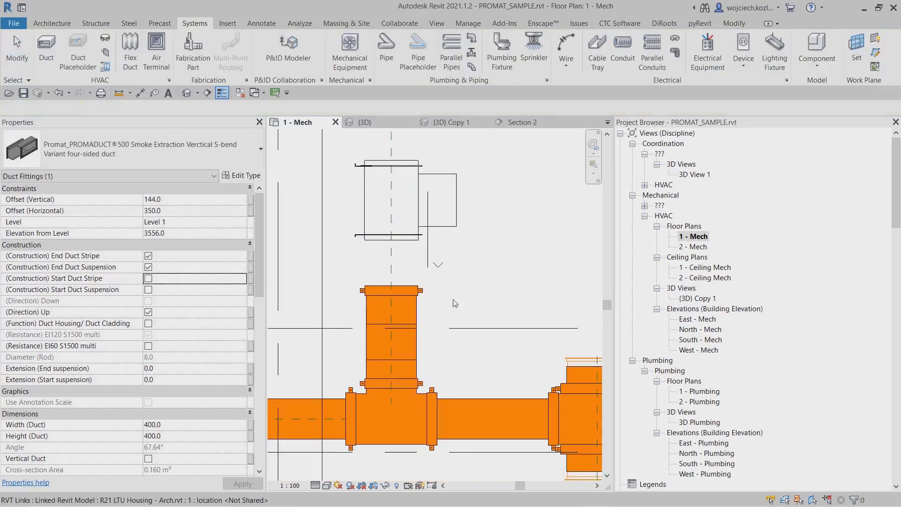
- Draw a 530 mm diameter round duct of type Tees from the S-bend's open connector to the fan's lower connector
left_click(412, 290)
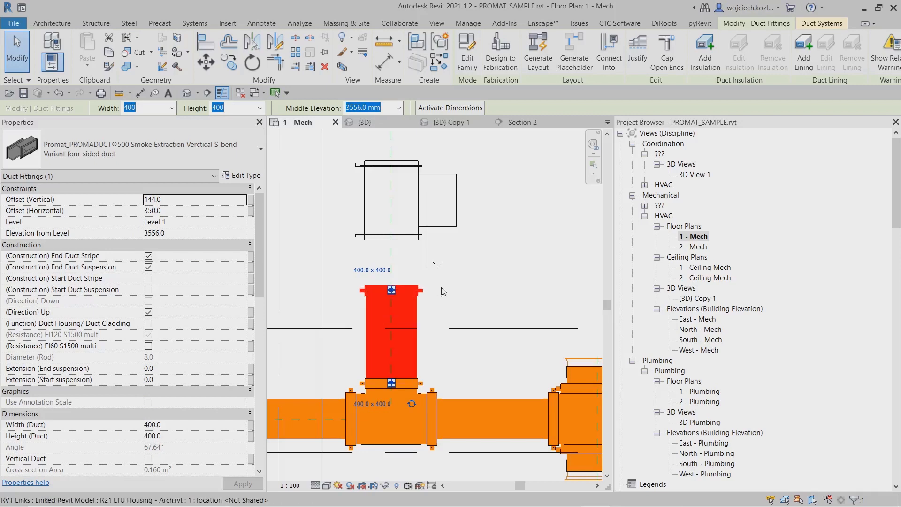
right_click(393, 293)
left_click(439, 62)
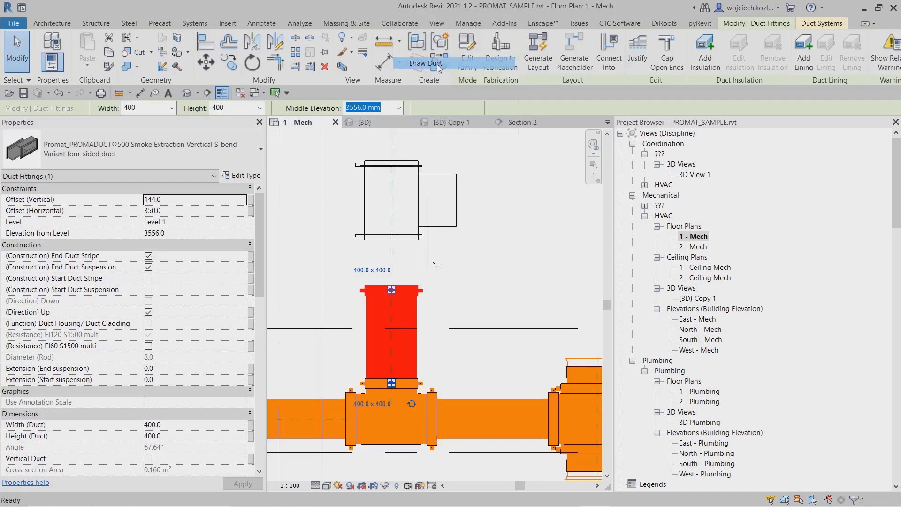
left_click(122, 148)
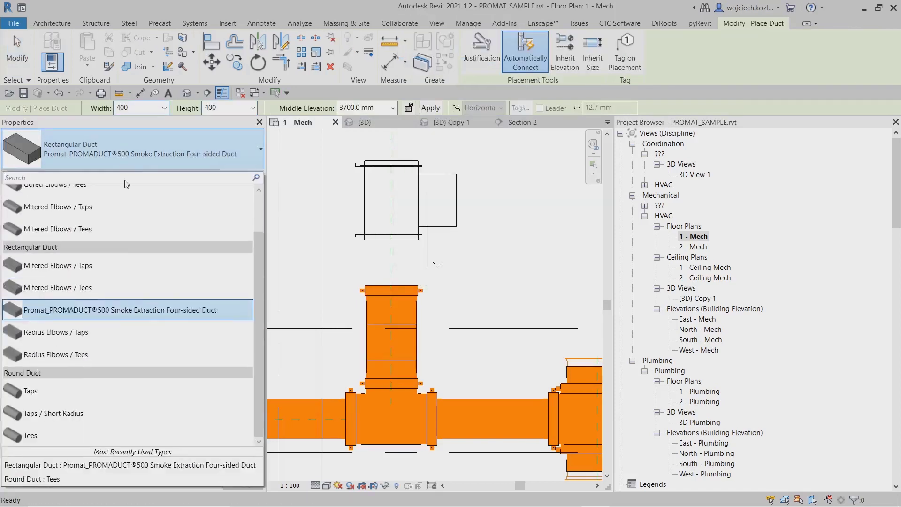
left_click(94, 430)
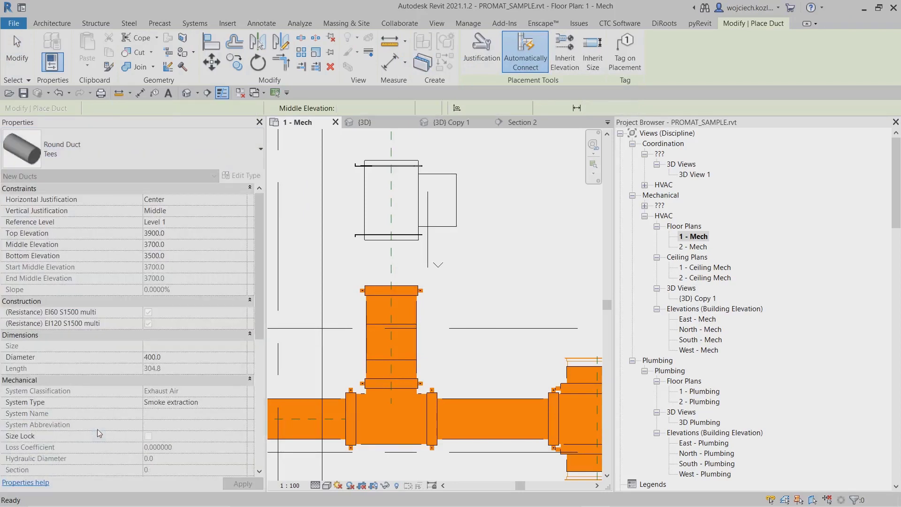
double_click(153, 108)
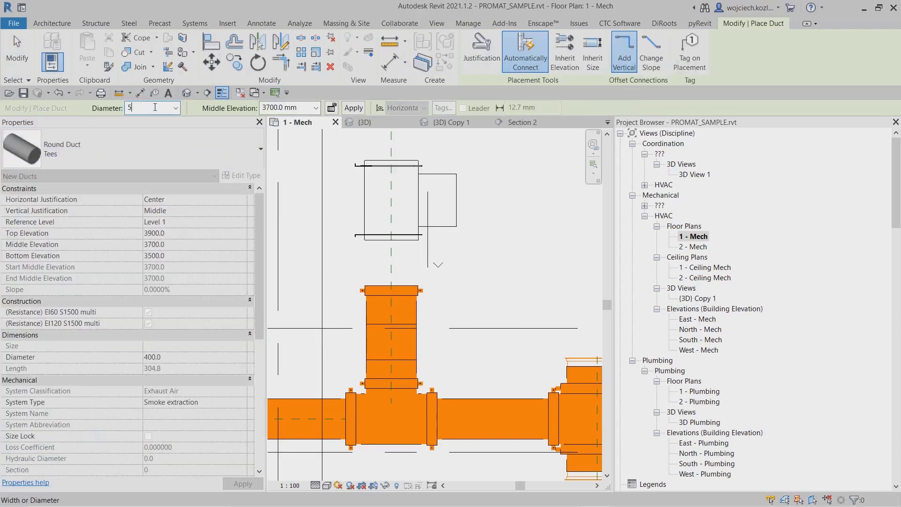
type("530")
key("Return")
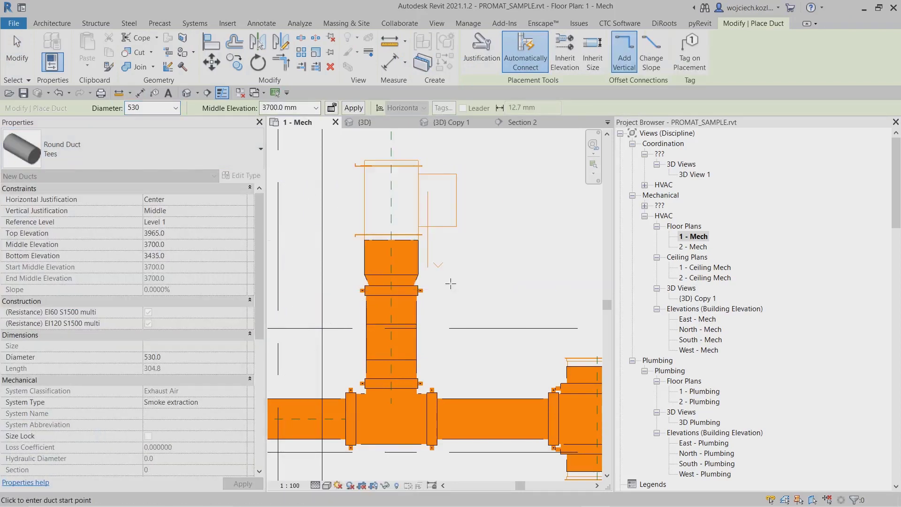
key("Escape")
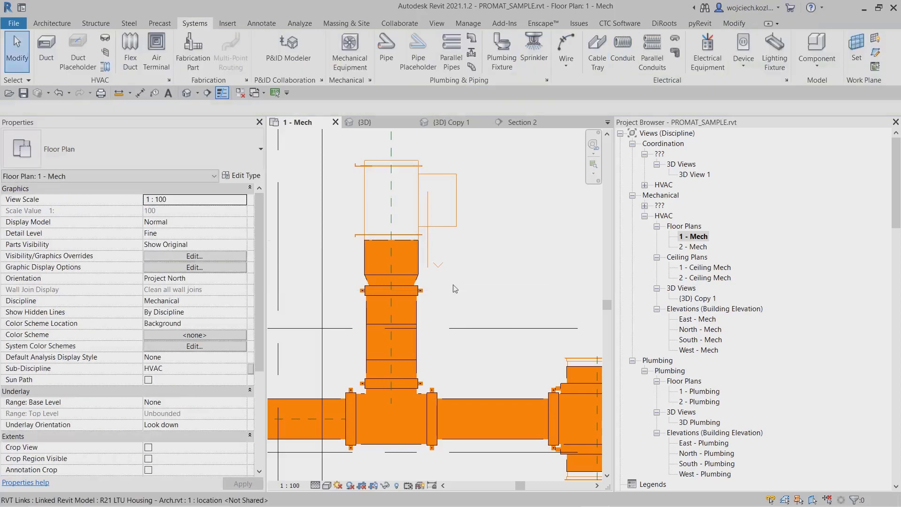
- Check the round duct's connection to the fan in the {3D} Copy 1 view and return to the 1 - Mech floor plan
double_click(704, 299)
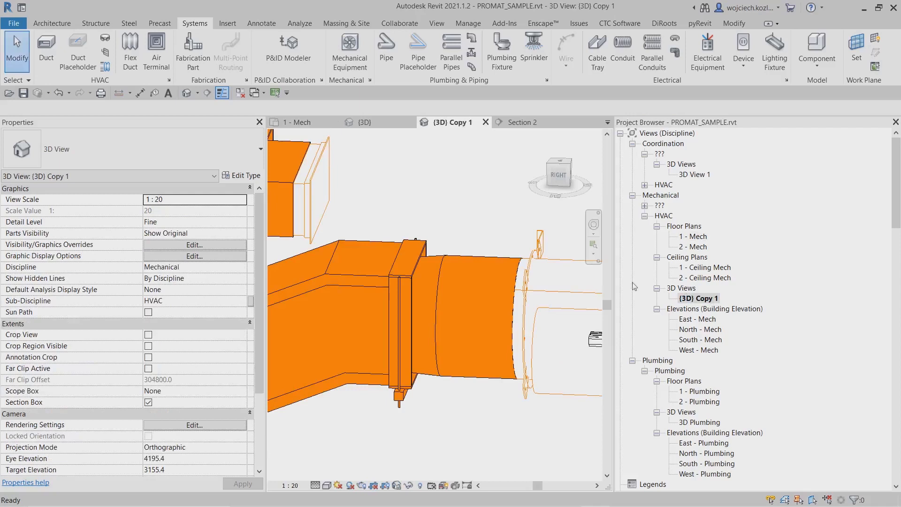
middle_click_drag(423, 332, 499, 341, "shift")
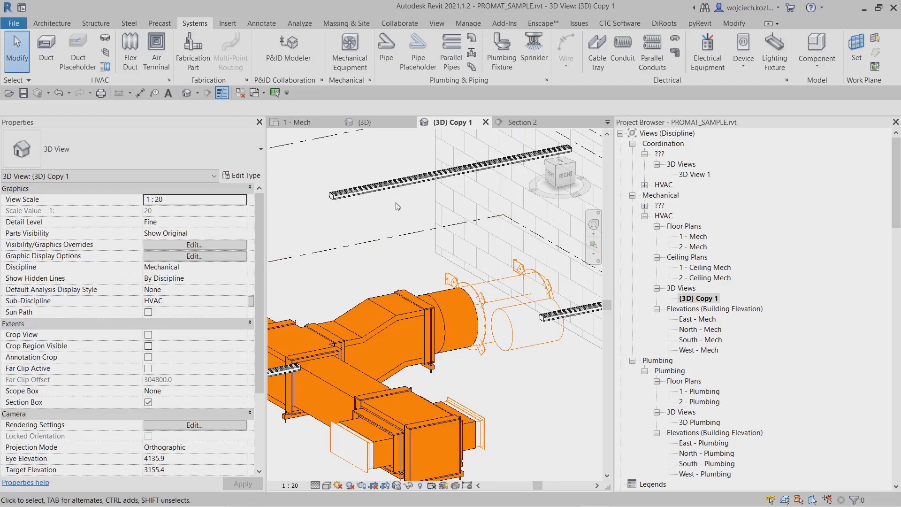
double_click(701, 238)
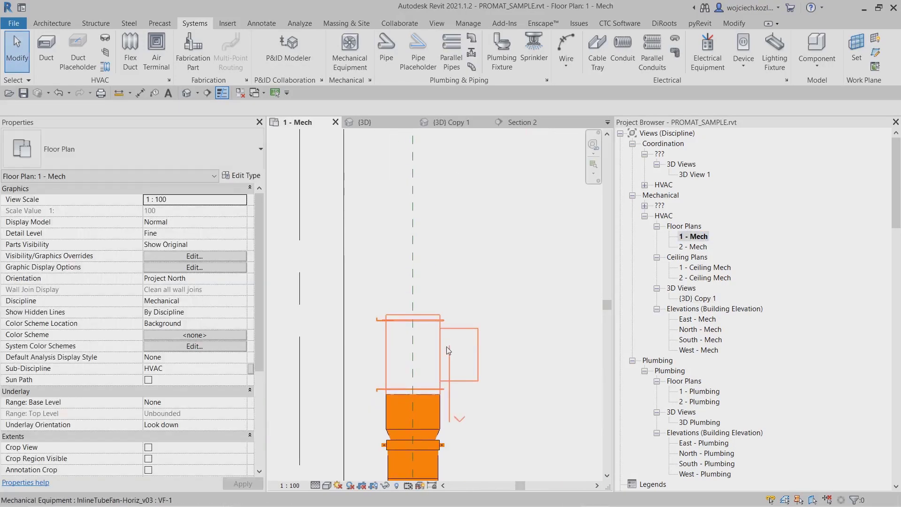
- Draw a 1000 x 600 mm Promat_PROMADUCT 500 Smoke Extraction Four-sided rectangular duct from the fan's free outlet along the vertical reference plane
left_click(446, 346)
right_click(418, 319)
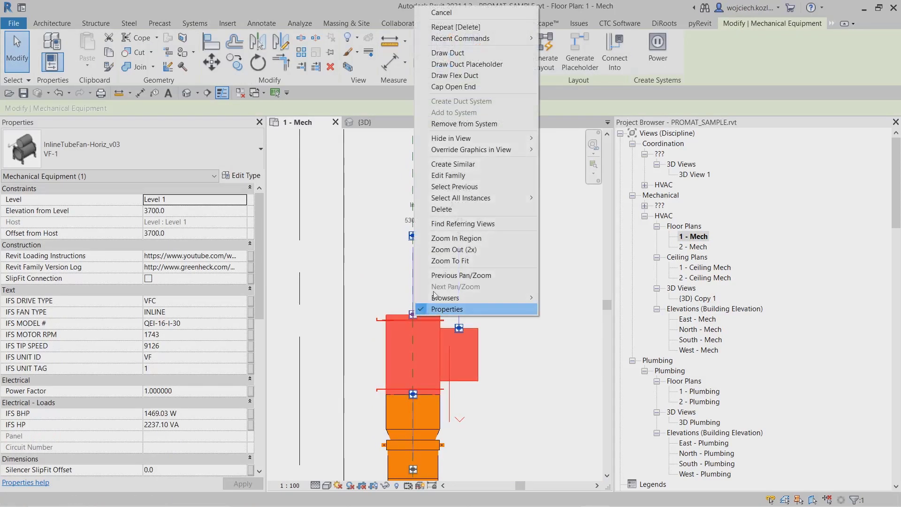
left_click(466, 55)
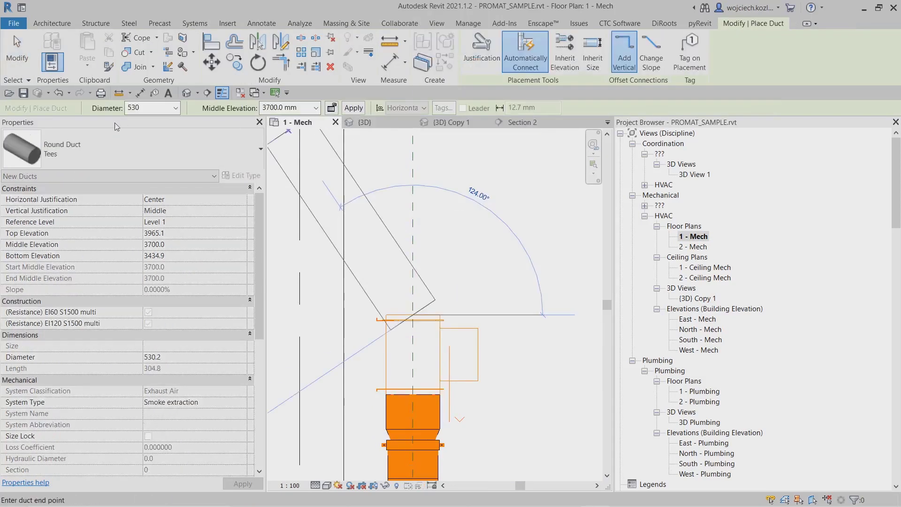
left_click(141, 149)
left_click(124, 311)
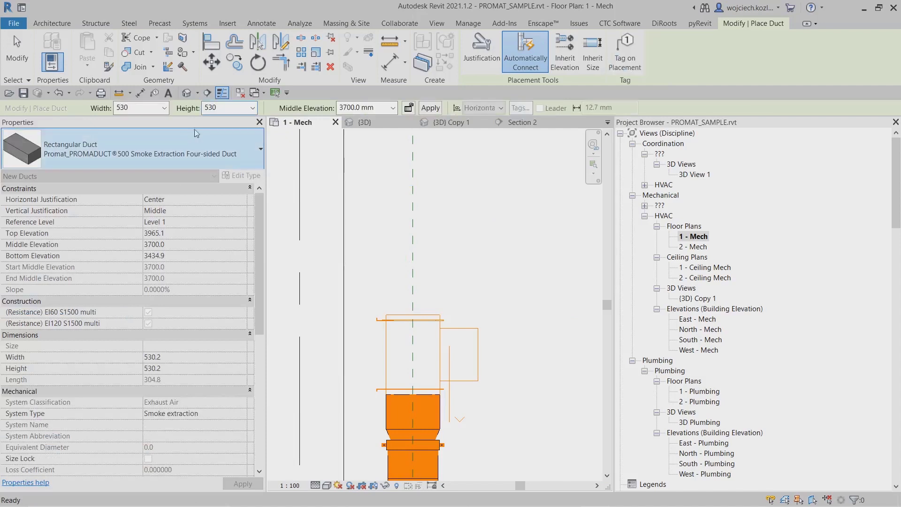
left_click(164, 108)
scroll(152, 206, "up", 2)
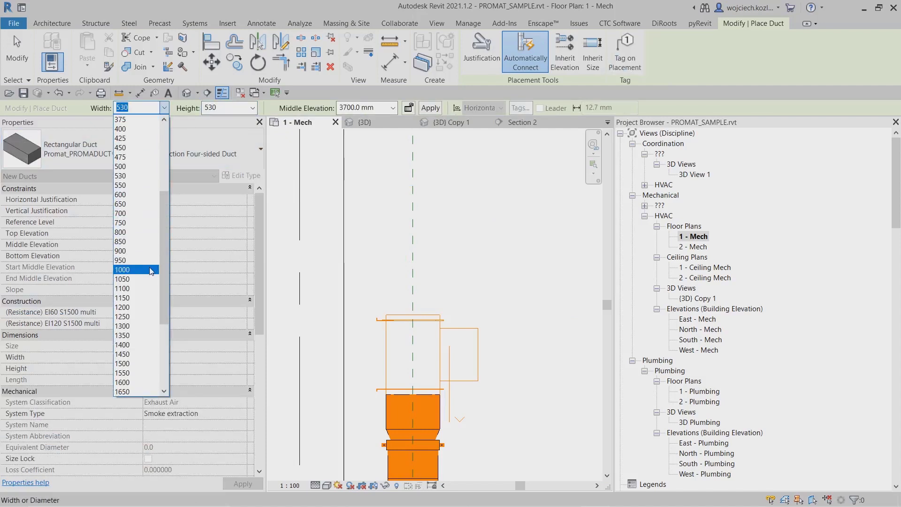
left_click(151, 270)
left_click(252, 107)
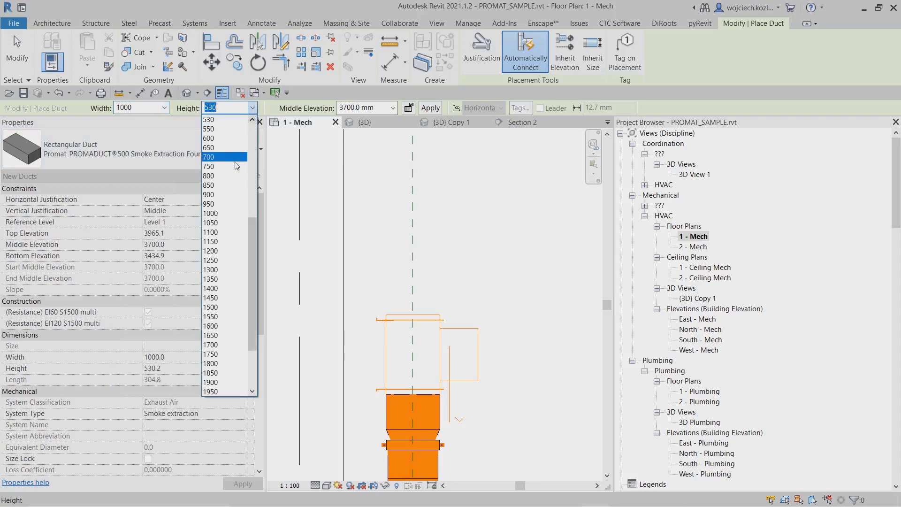
left_click(233, 138)
scroll(423, 291, "down", 2)
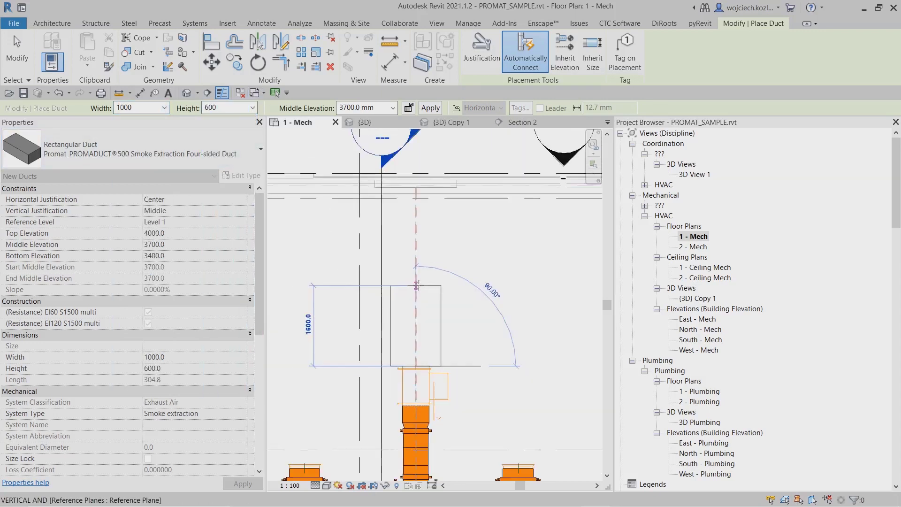
left_click(416, 252)
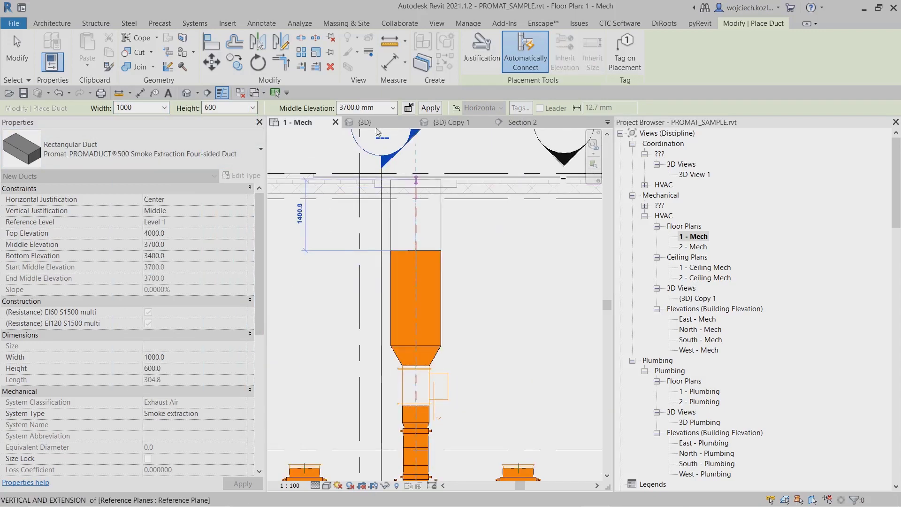
- Continue the rectangular duct 2000 mm along the reference plane at a middle elevation of 2000 mm
left_click(377, 108)
type("20")
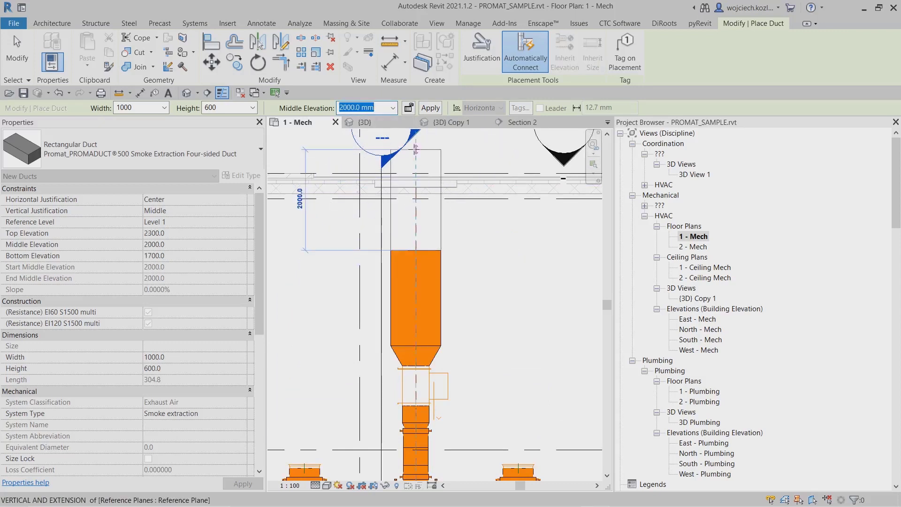
key("Return")
left_click(416, 152)
key("Escape")
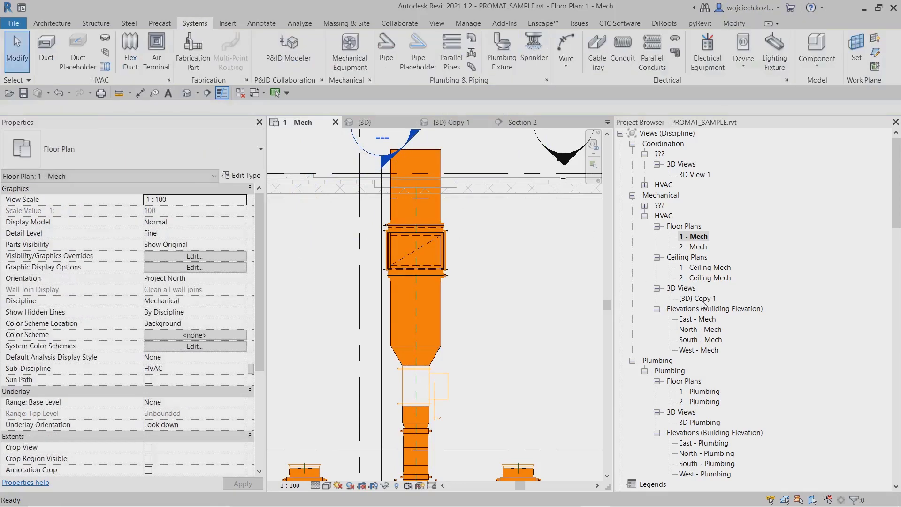
- In the {3D} Copy 1 view, resize the lowered duct at the wall to 1600 mm wide and 1000 mm high
double_click(697, 298)
scroll(497, 382, "up", 4)
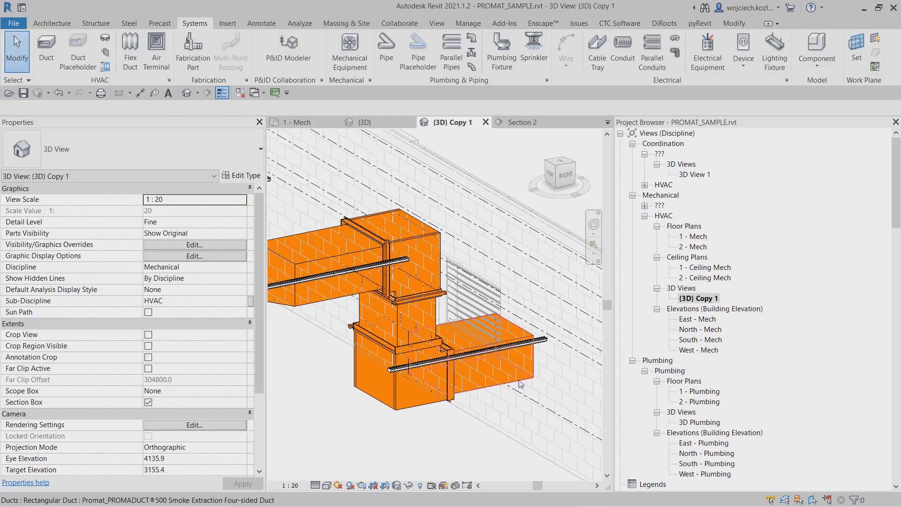
left_click(428, 308)
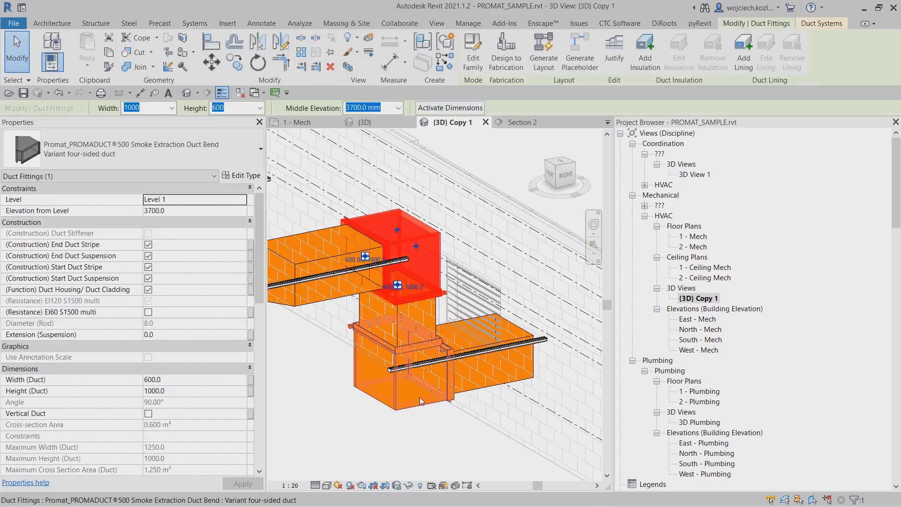
key("Escape")
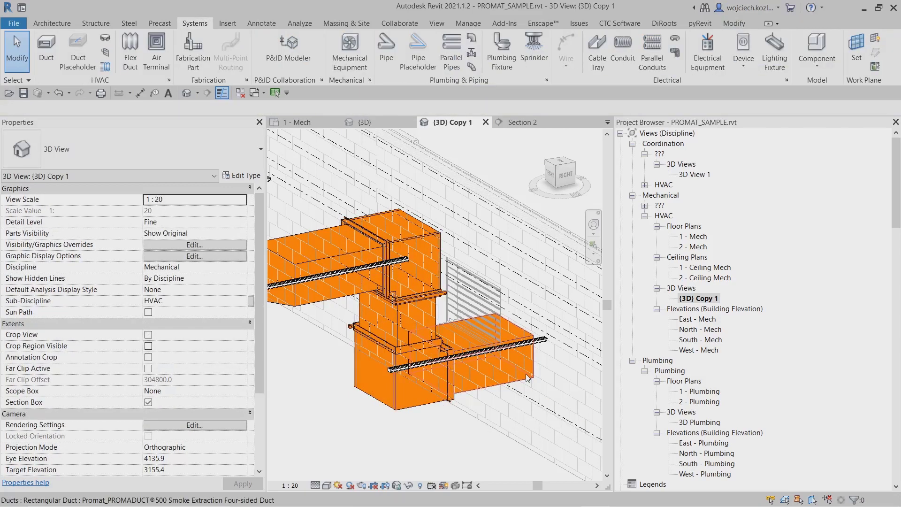
left_click(527, 379)
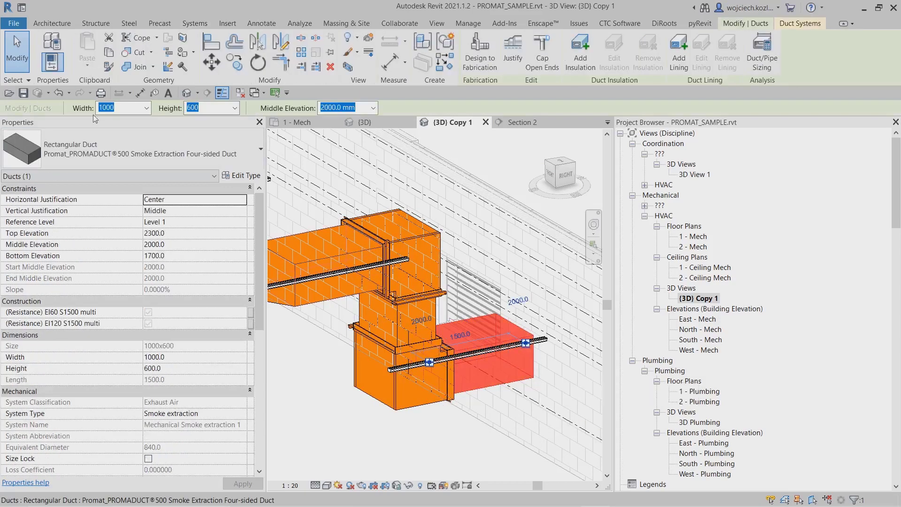
left_click(147, 108)
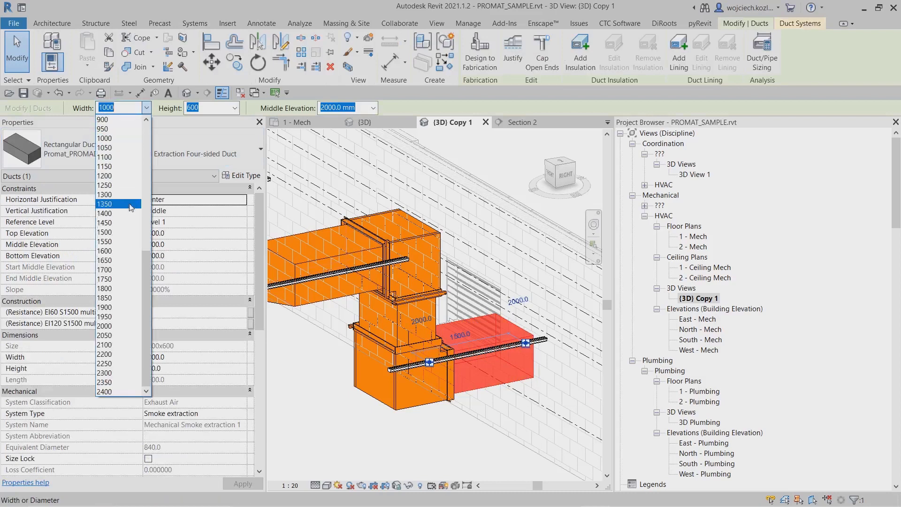
left_click(126, 251)
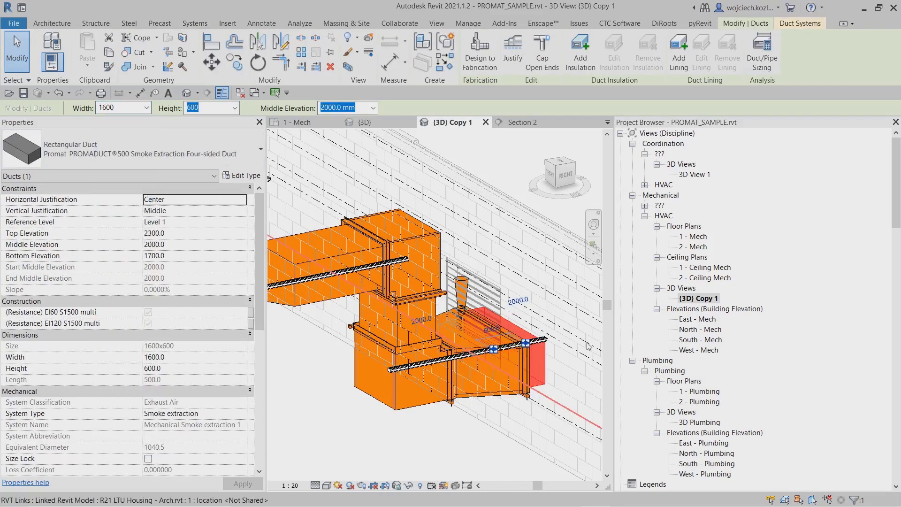
left_click(235, 108)
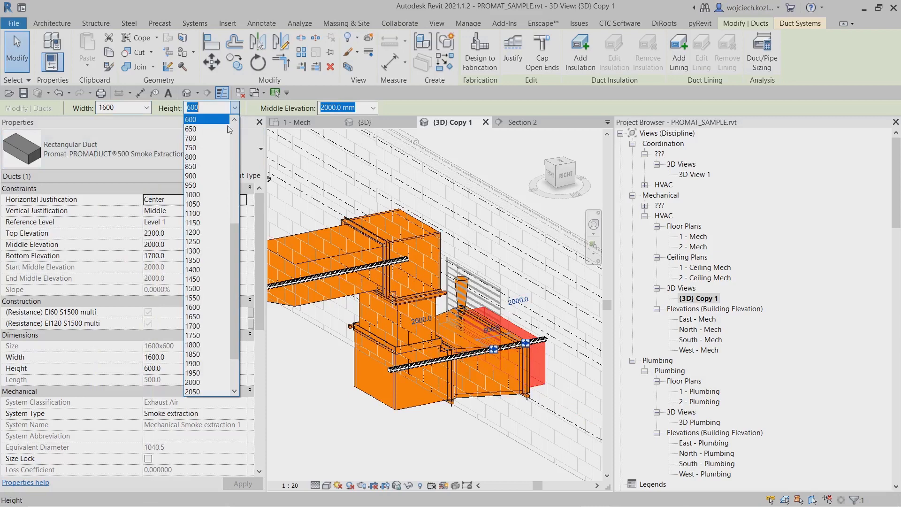
left_click(214, 195)
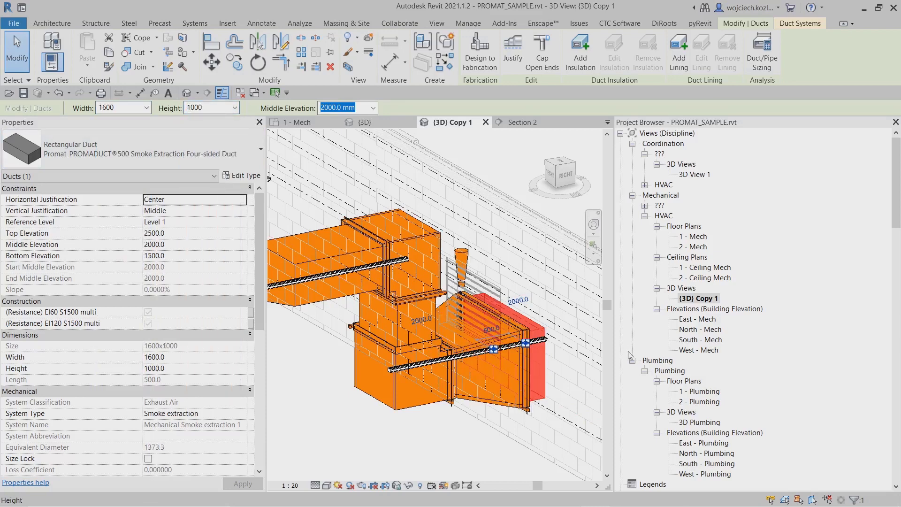
key("Escape")
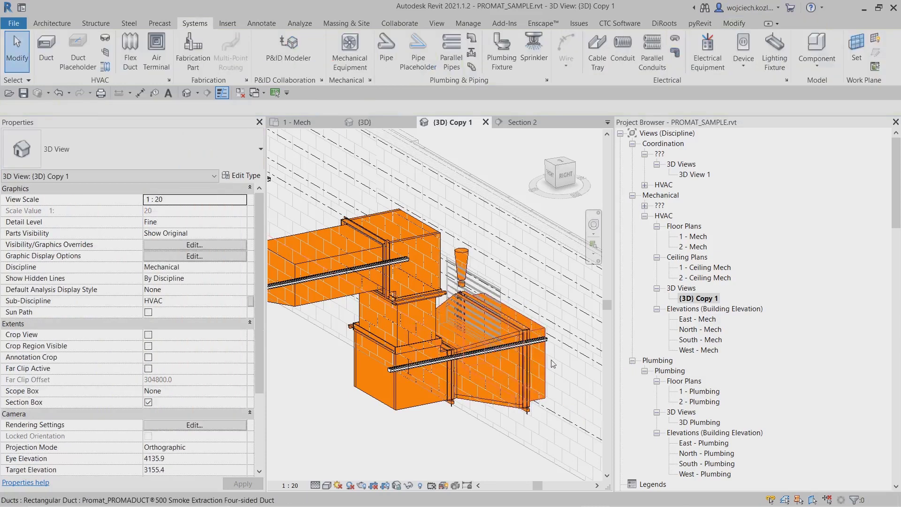
- Delete the short 1600 x 1000 mm duct beyond the reducer at the wall
left_click(553, 364)
key("Escape")
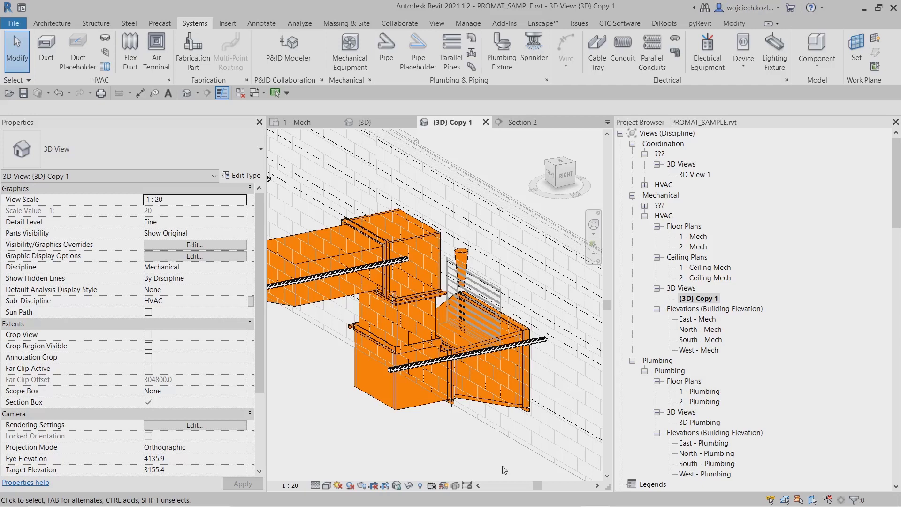
- Read the warning message in the Analysis Results properties of the duct reducer at the wall
left_click(467, 256)
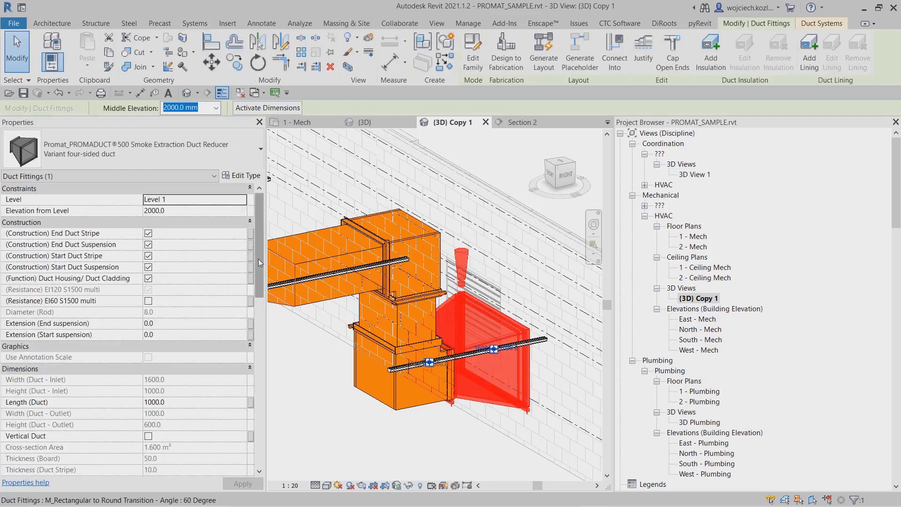
left_click_drag(259, 263, 259, 421)
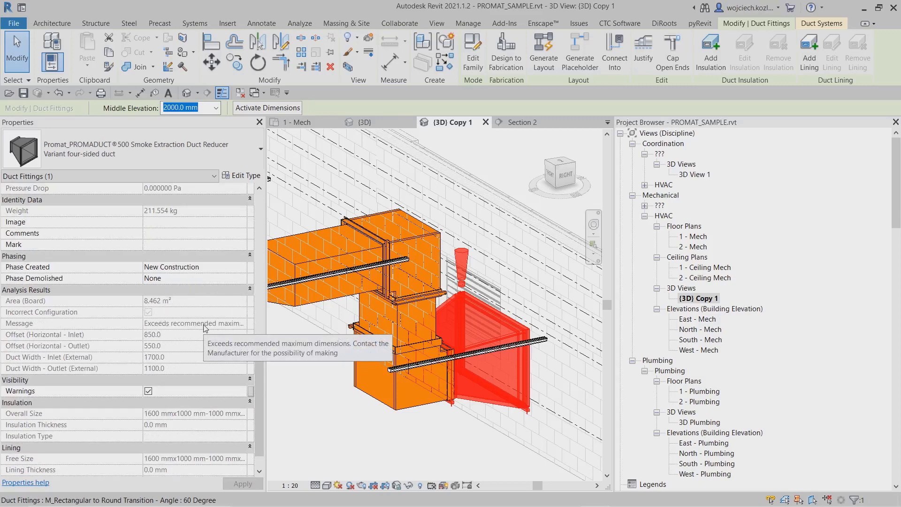
key("Escape")
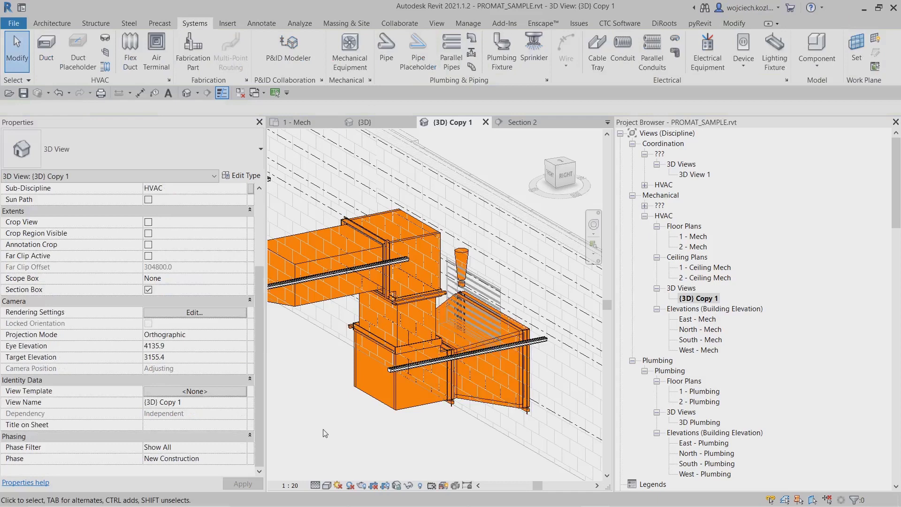
- Examine the categories and rules of the Mechanical - Exhaust filter in the {3D} Copy 1 view's Visibility/Graphic Overrides
scroll(325, 433, "down", 5)
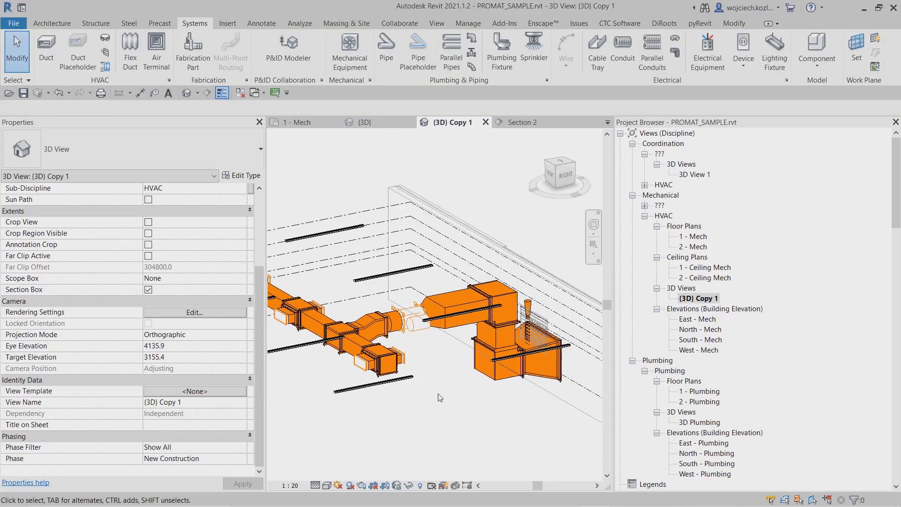
middle_click_drag(440, 397, 482, 445, "shift")
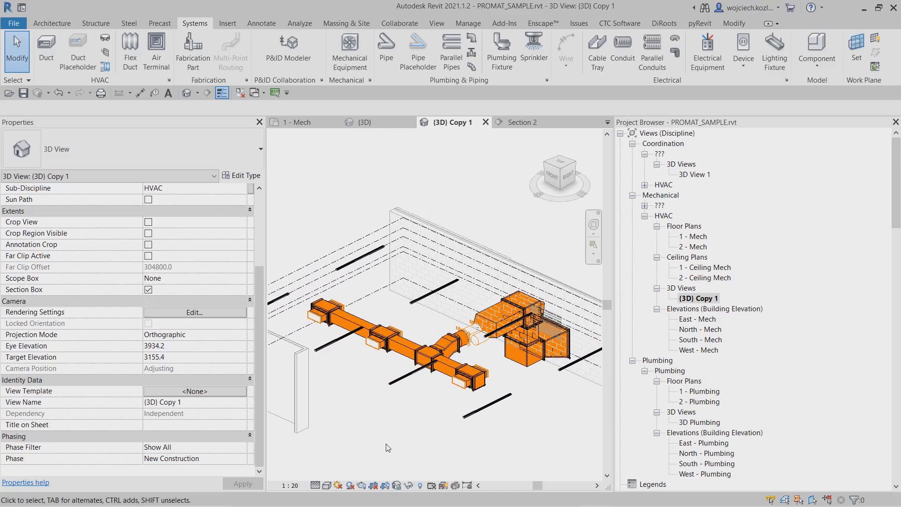
key("v")
key("g")
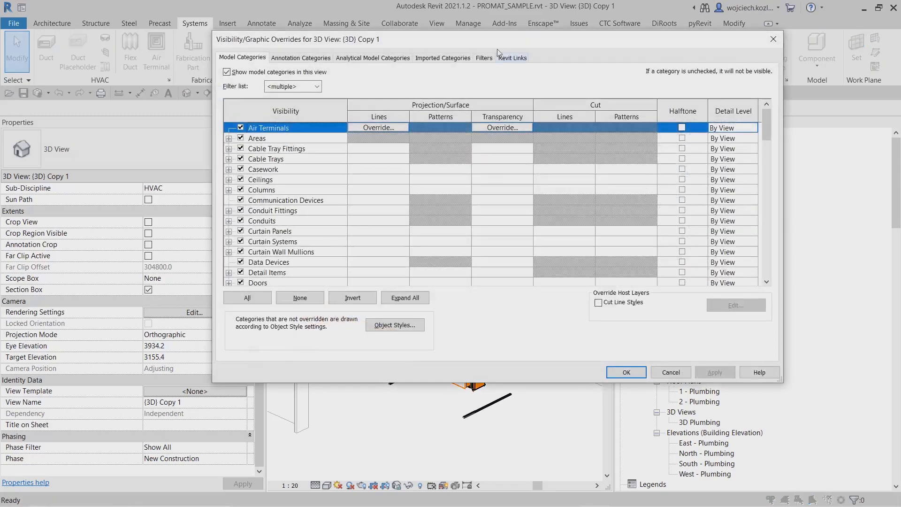
left_click(484, 58)
left_click(293, 111)
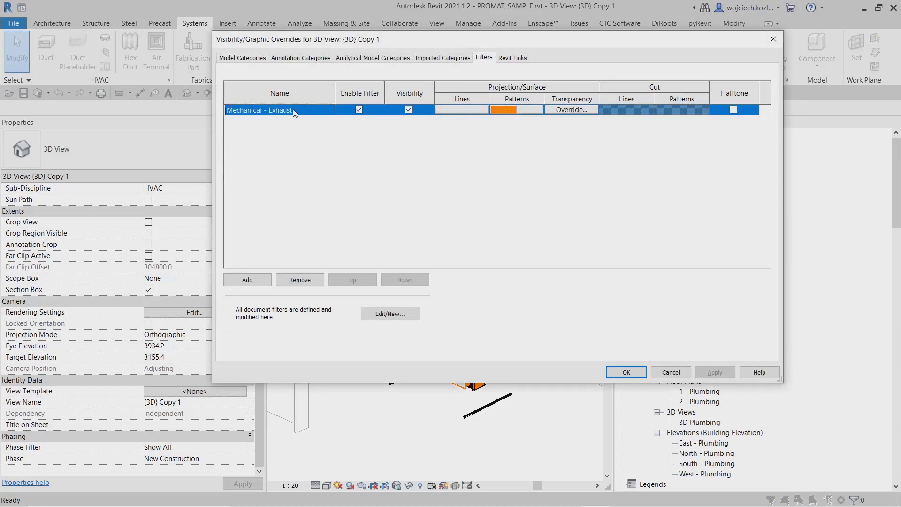
left_click(392, 314)
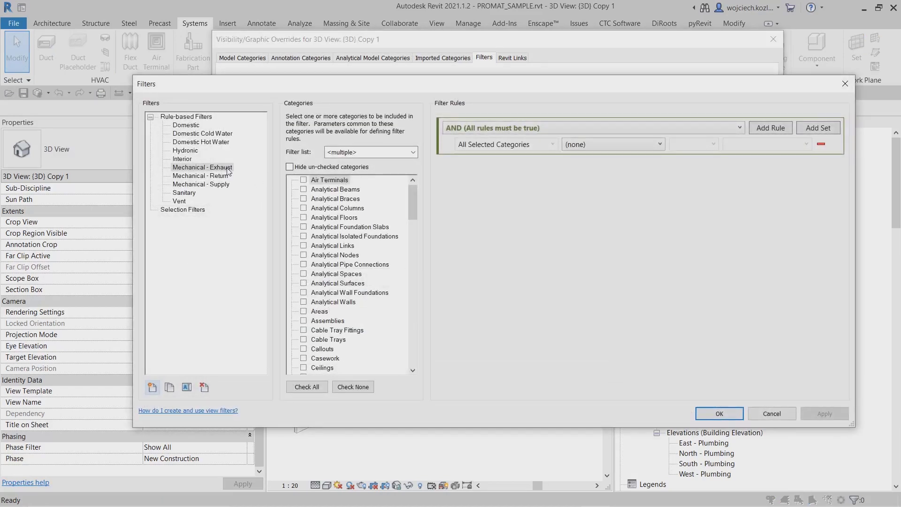
left_click(228, 168)
left_click_drag(414, 203, 421, 257)
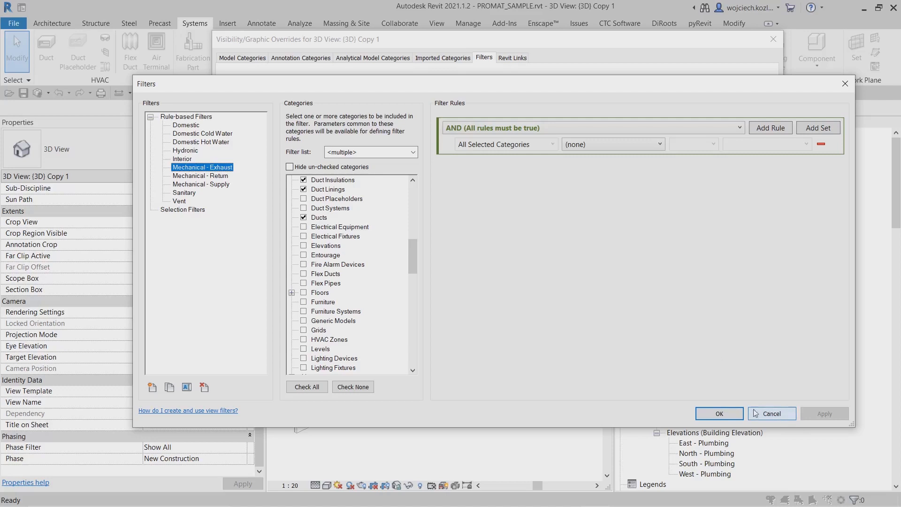
left_click(720, 414)
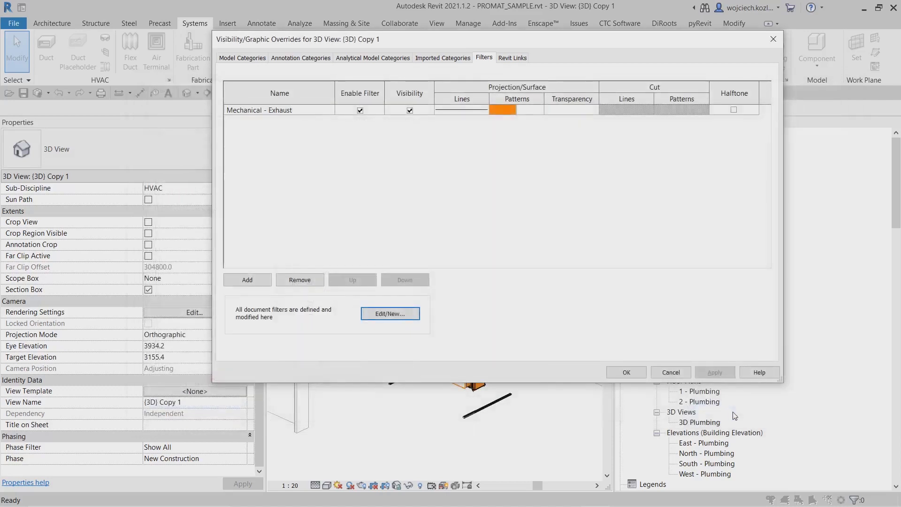
- Examine the projection line and pattern overrides of the Mechanical - Exhaust filter and accept the view's visibility settings
left_click(507, 117)
left_click(461, 112)
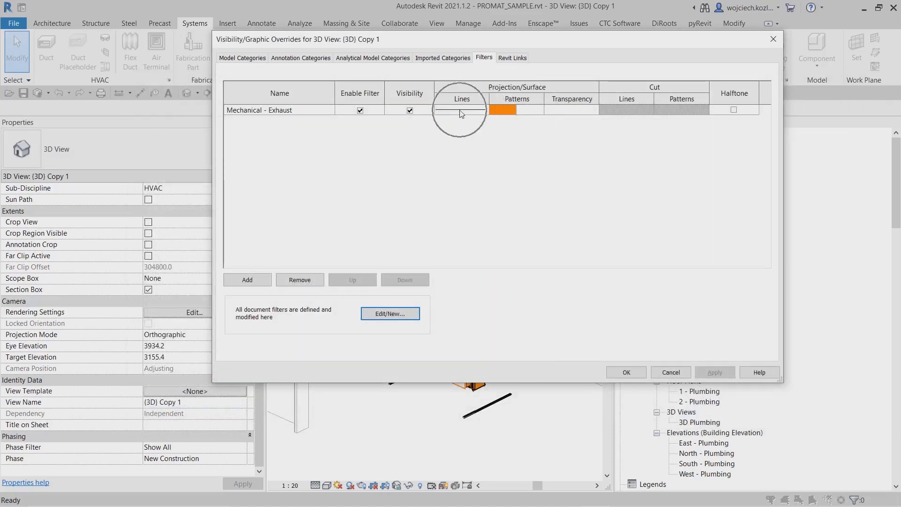
left_click(500, 116)
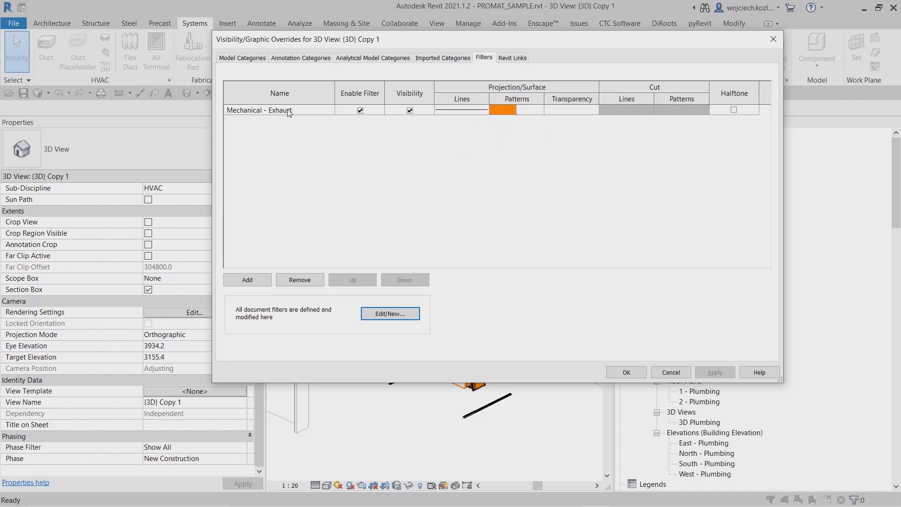
left_click(627, 373)
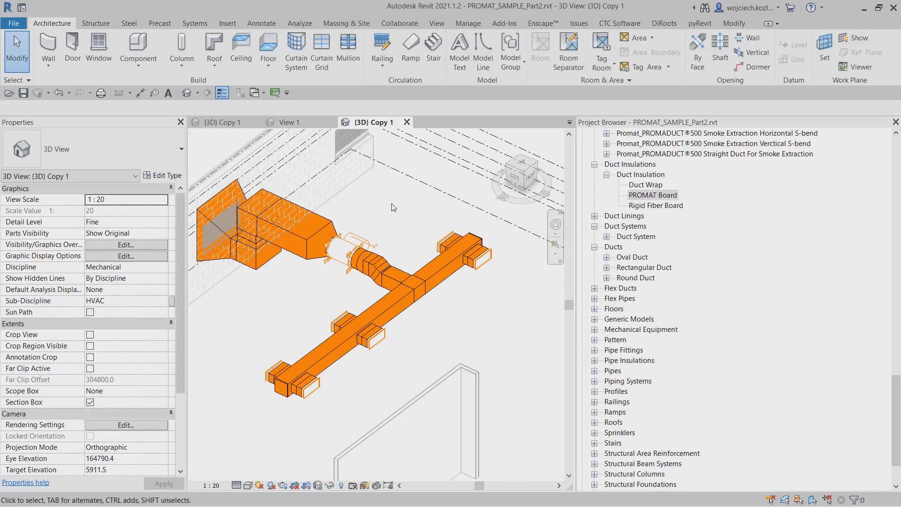
- Check which types the 400 x 400 mm main duct and the tee between the air terminals use
scroll(413, 215, "up", 2)
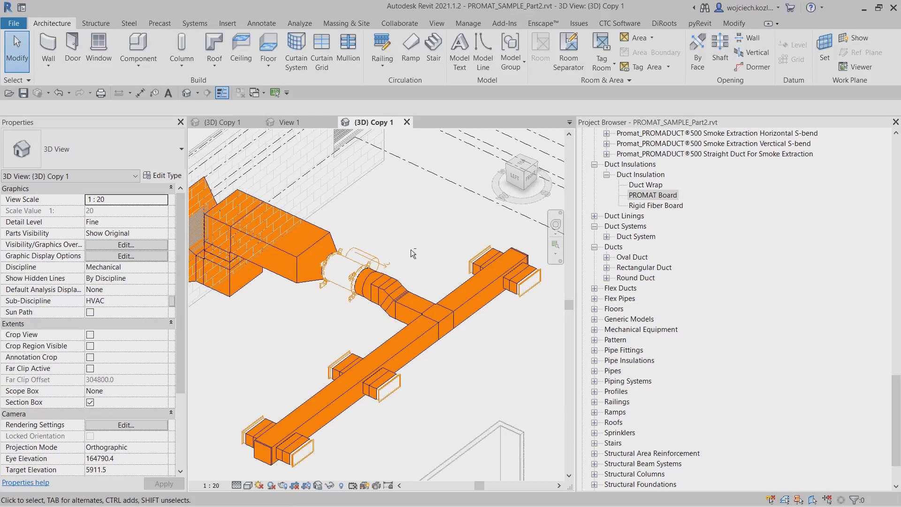
middle_click_drag(413, 254, 423, 257, "shift")
scroll(416, 271, "down", 1)
scroll(417, 365, "up", 1)
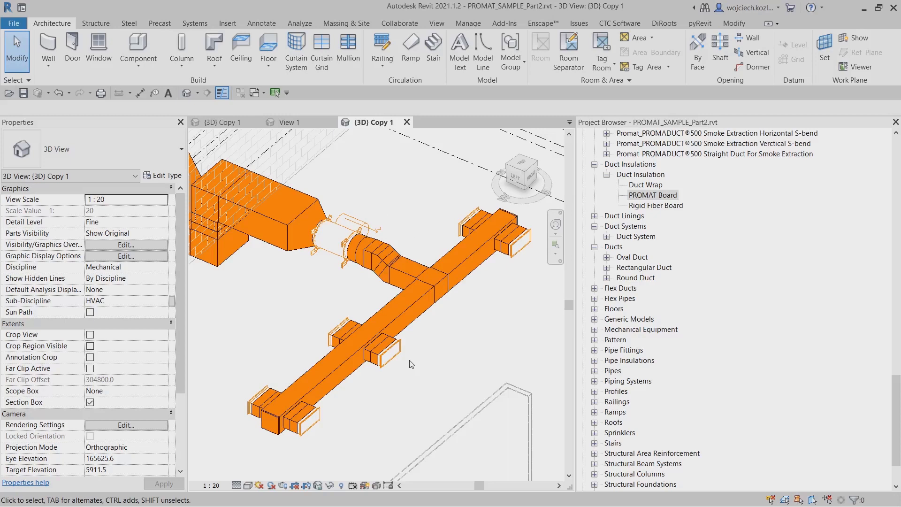
left_click(383, 305)
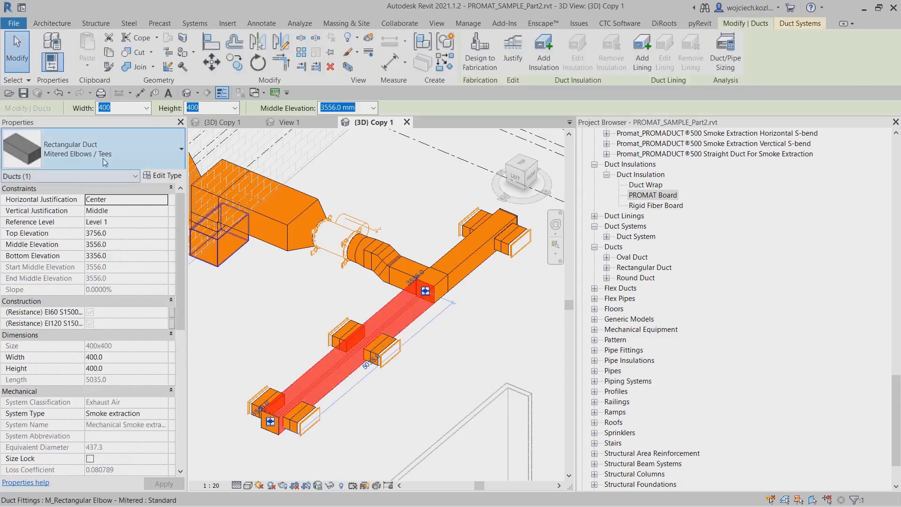
left_click(439, 282)
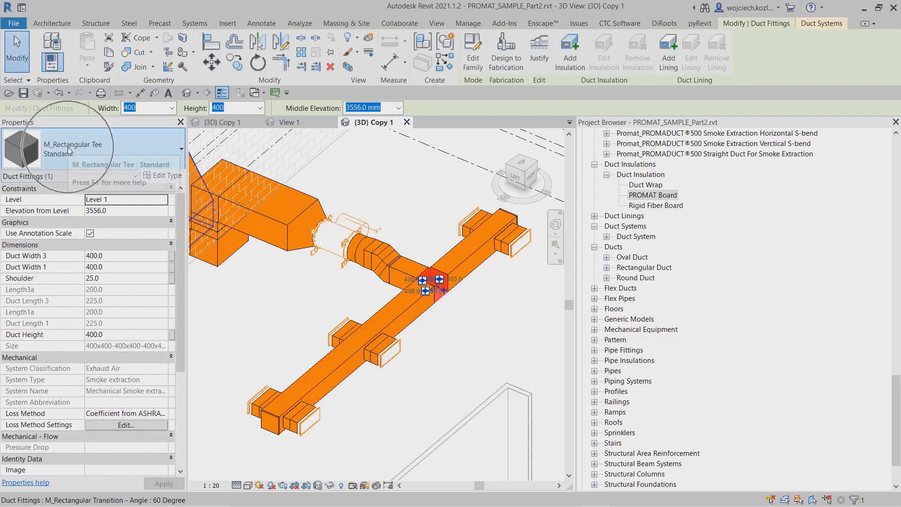
left_click(382, 293)
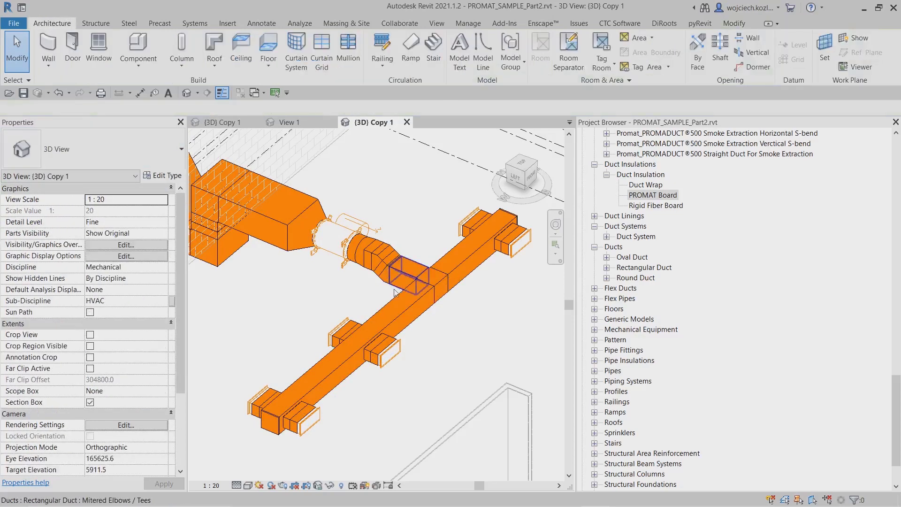
- Shorten the short 400 x 400 mm duct between the transition and the tee to 460 mm, detaching it from the transition
scroll(382, 292, "up", 3)
left_click(427, 263)
scroll(422, 249, "up", 2)
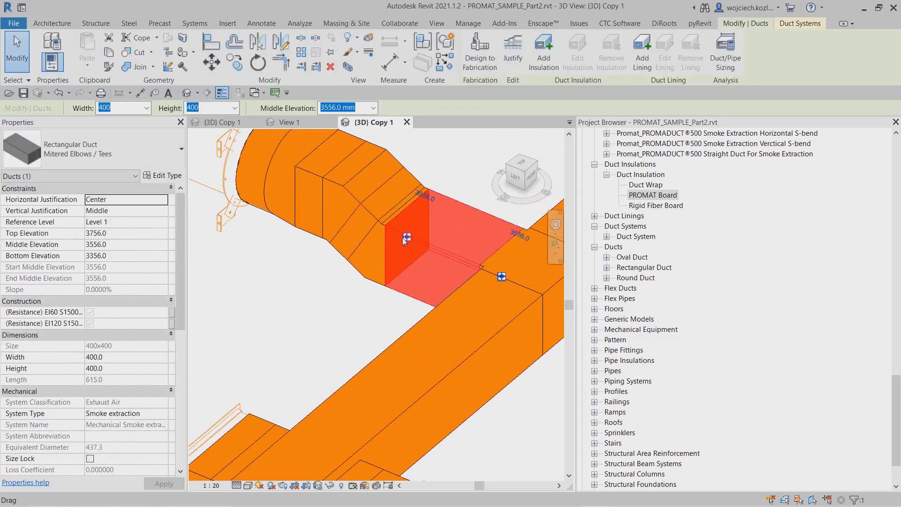
left_click_drag(420, 241, 432, 242)
left_click_drag(439, 162, 440, 166)
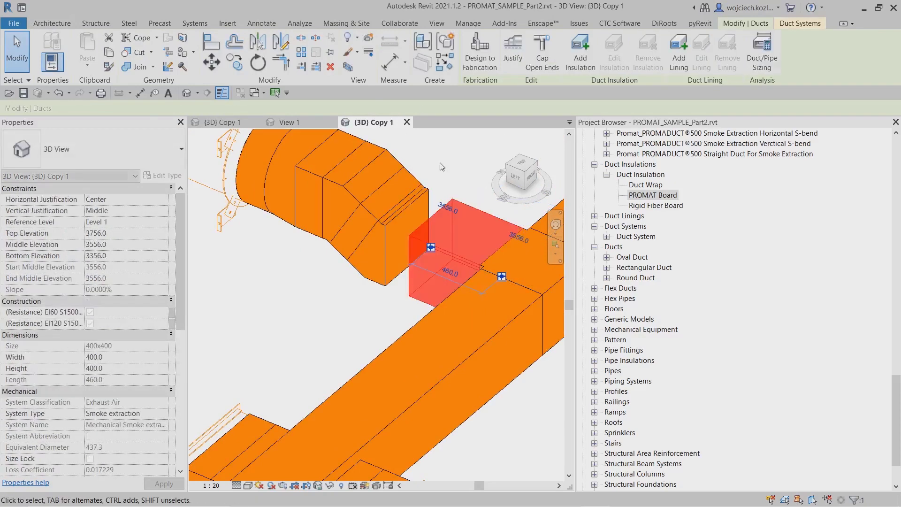
left_click(441, 167)
- Delete the rectangular takeoffs at the six air terminal ducts and the end caps at both ends of the main duct
scroll(372, 284, "down", 4)
scroll(470, 189, "up", 2)
middle_click_drag(469, 189, 463, 188)
scroll(462, 189, "up", 3)
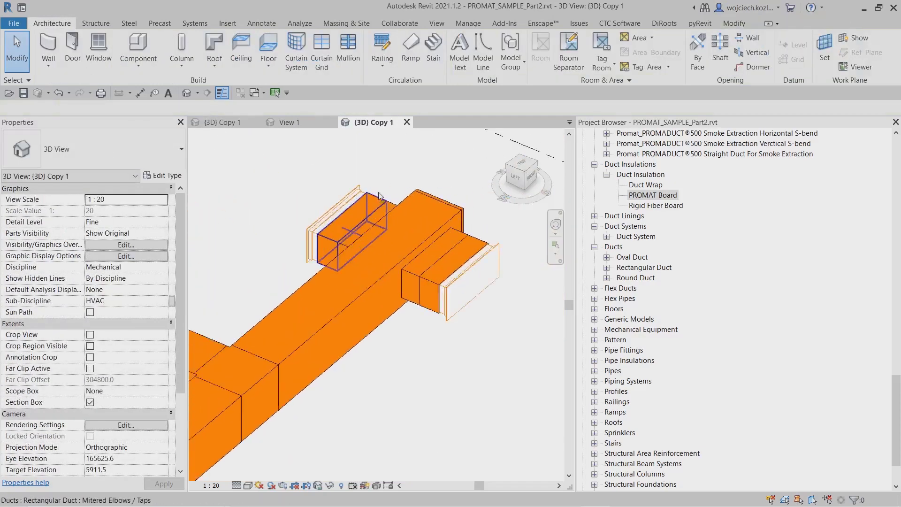
left_click(488, 230)
left_click(421, 285, "ctrl")
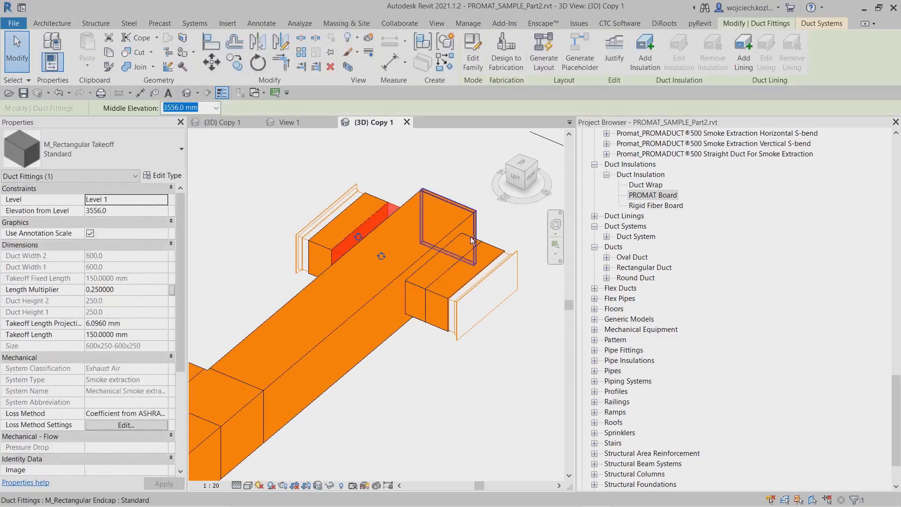
left_click(421, 287, "ctrl")
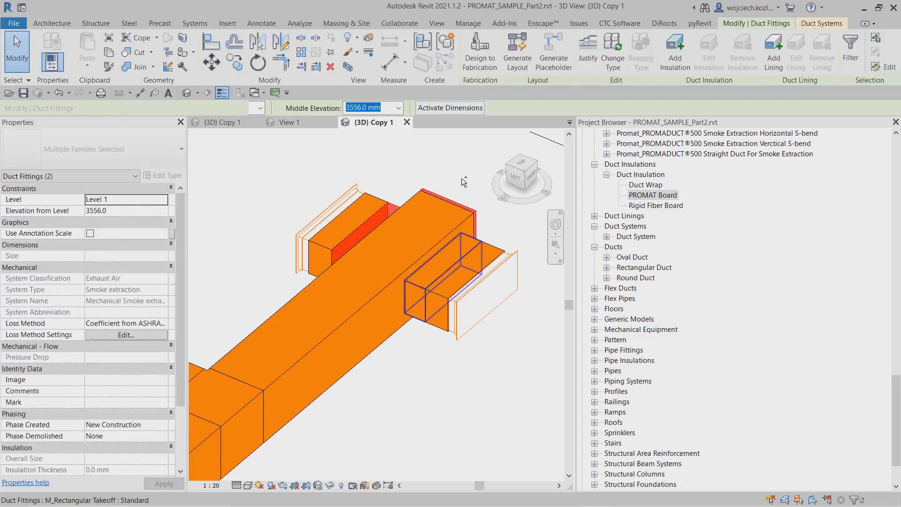
scroll(461, 178, "down", 4)
scroll(351, 277, "up", 3)
left_click(294, 392, "ctrl")
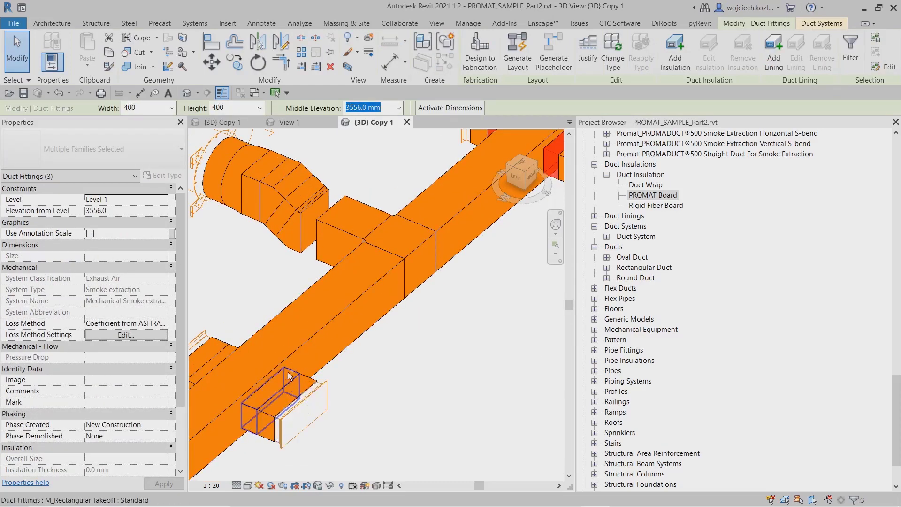
scroll(309, 402, "down", 2)
scroll(314, 399, "up", 2)
left_click(332, 381, "ctrl")
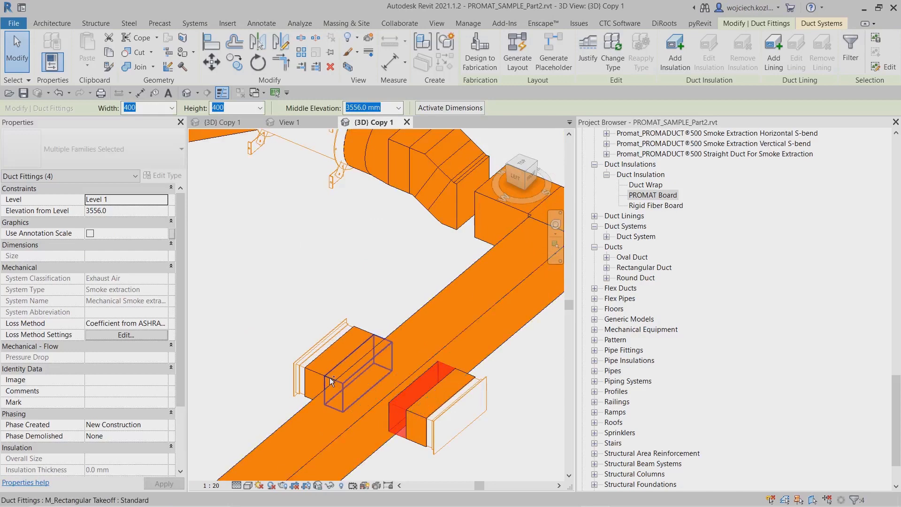
scroll(371, 298, "down", 3)
scroll(294, 339, "up", 3)
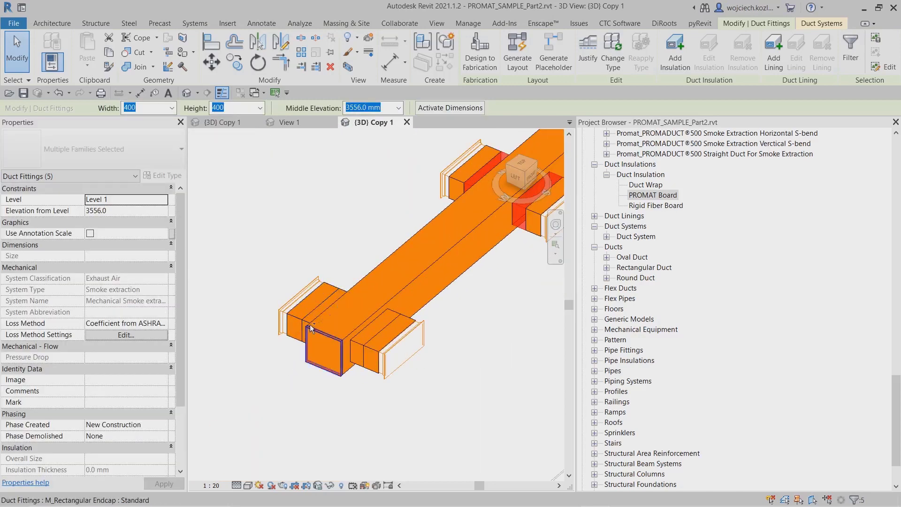
left_click(356, 348, "ctrl")
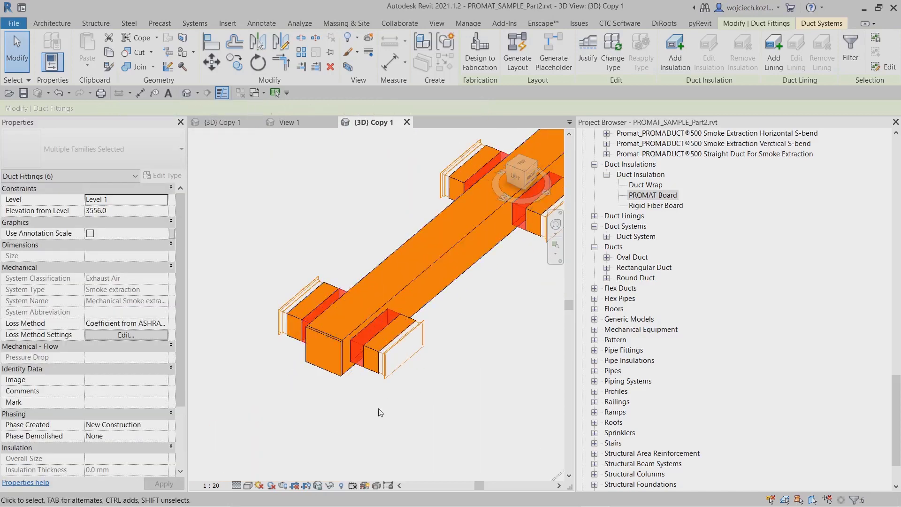
key("Escape")
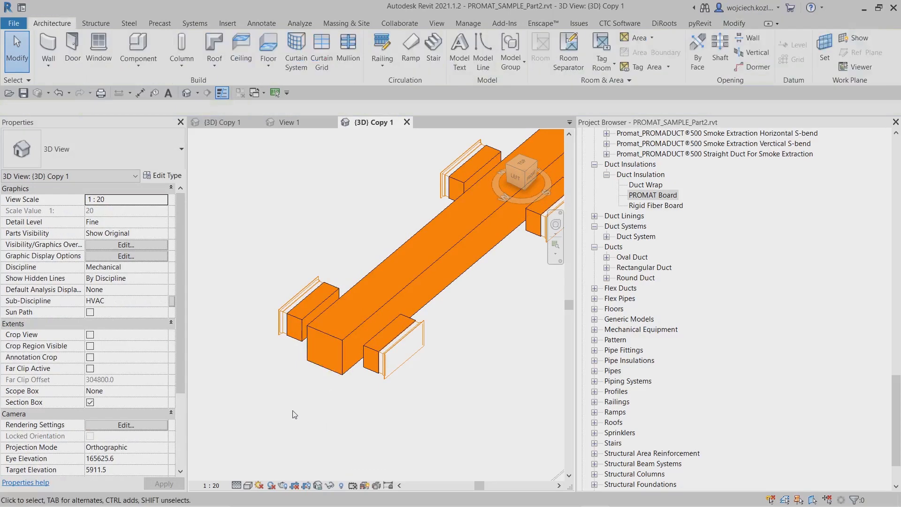
- Select the main duct network with the six air terminal ducts and change the terminal ducts to the Promat_PROMADUCT®500 Smoke Extraction Four-sided Duct type
scroll(342, 371, "down", 3)
key("Tab")
key("Tab")
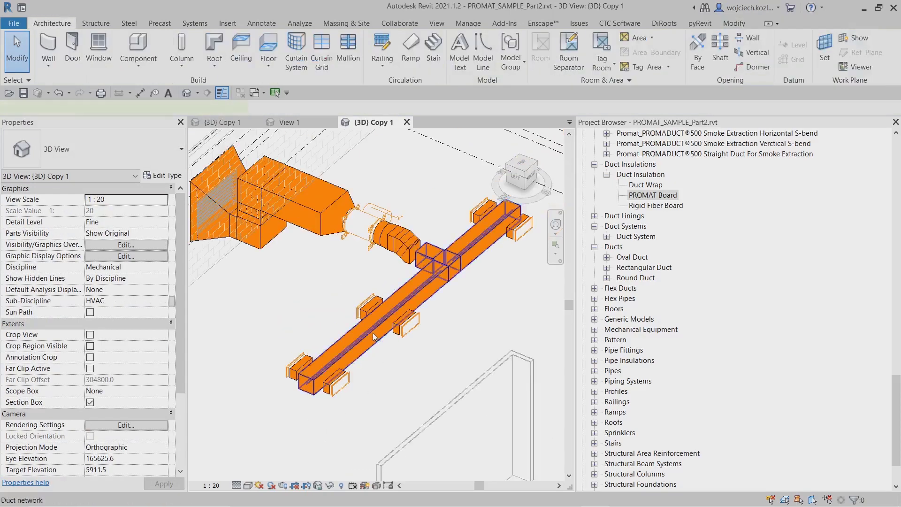
left_click(374, 337)
scroll(305, 343, "up", 3)
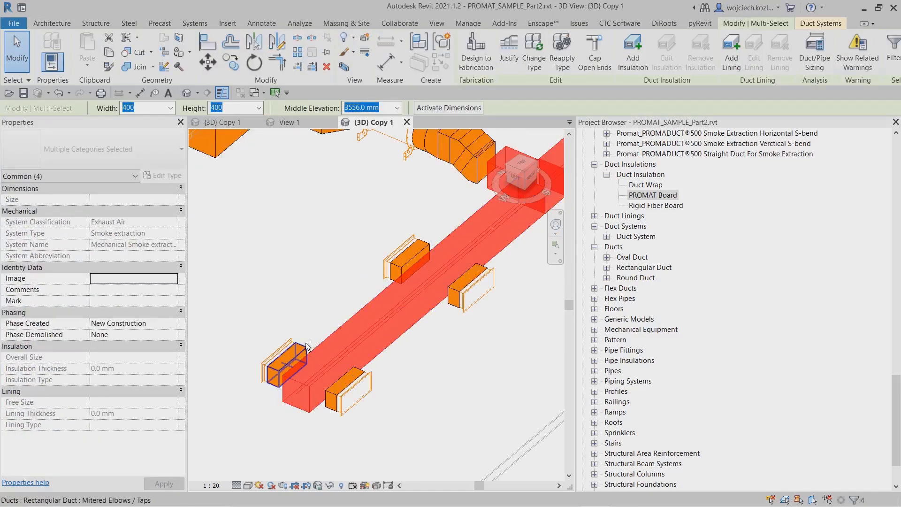
left_click(307, 347, "ctrl")
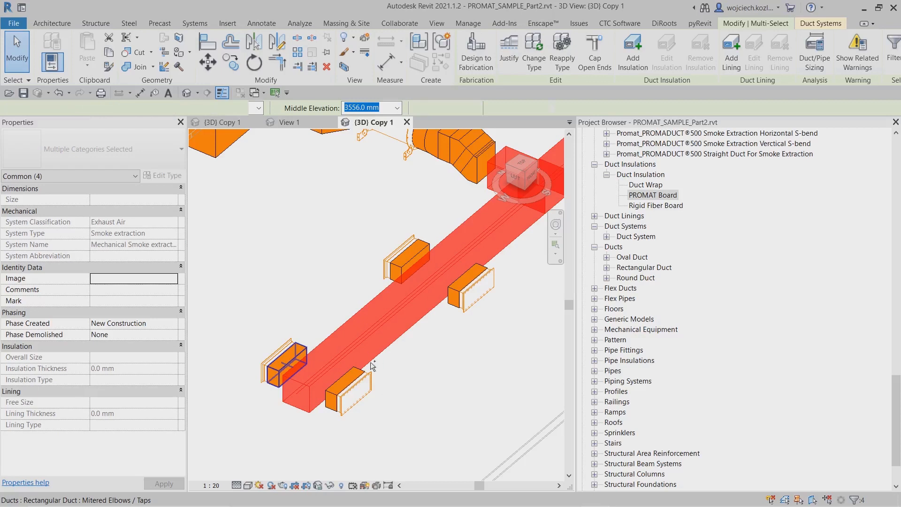
left_click(335, 398, "ctrl")
left_click(408, 259, "ctrl")
left_click(469, 288, "ctrl")
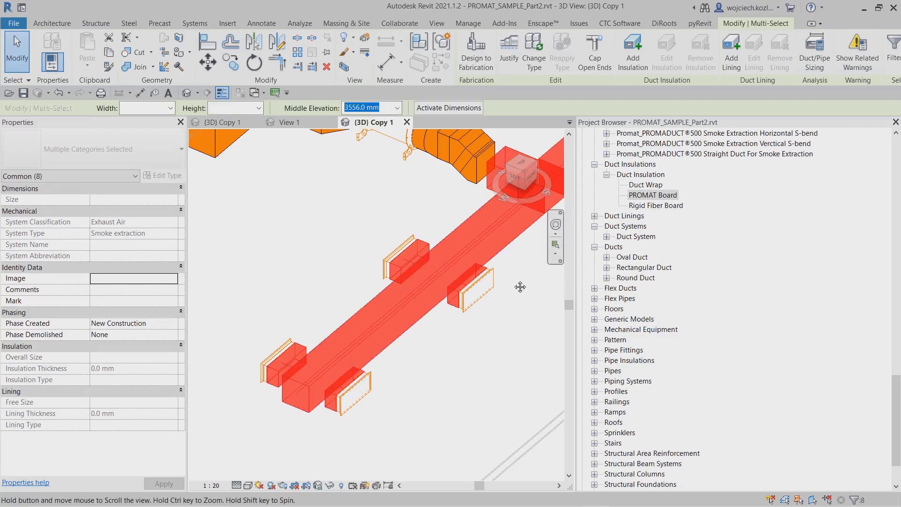
middle_click_drag(520, 287, 294, 442)
left_click(369, 268, "ctrl")
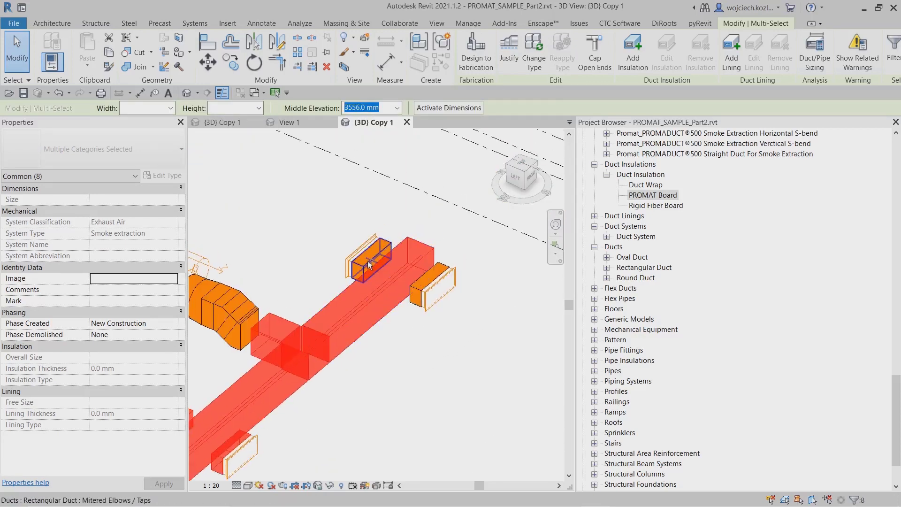
left_click(445, 257, "ctrl")
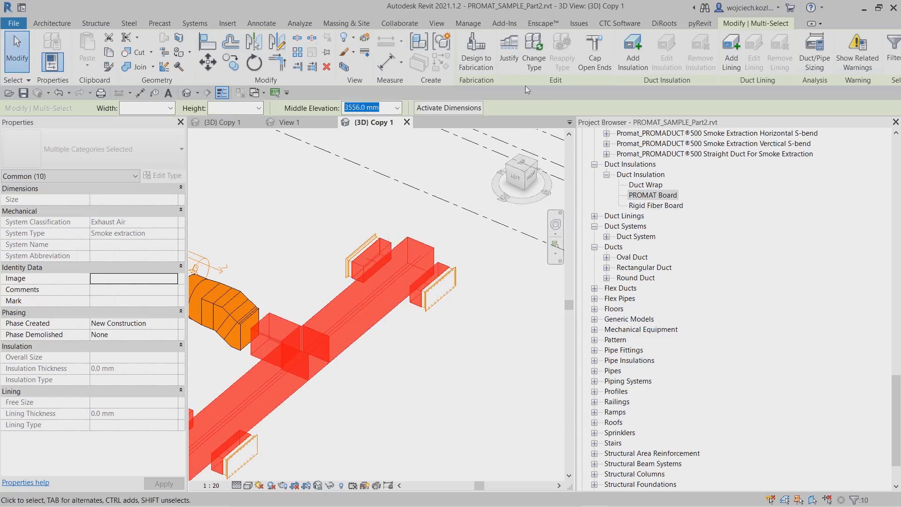
left_click(534, 61)
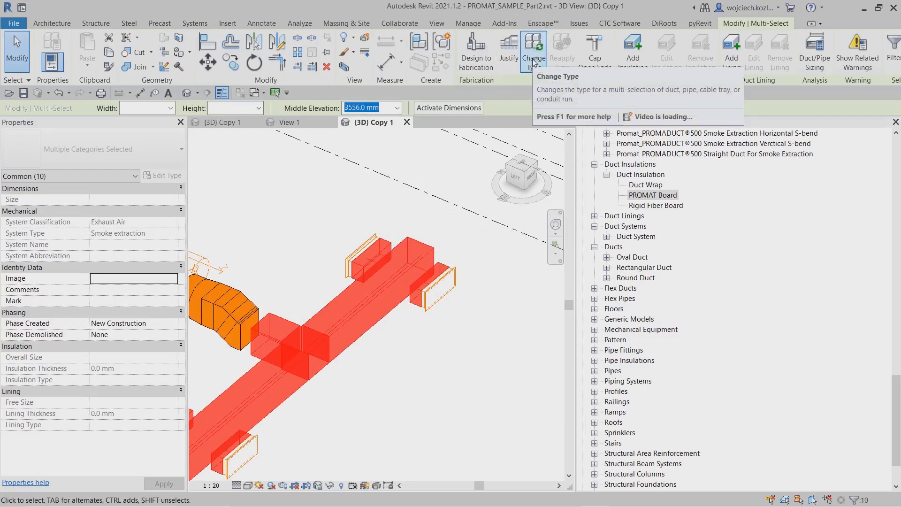
left_click(439, 323)
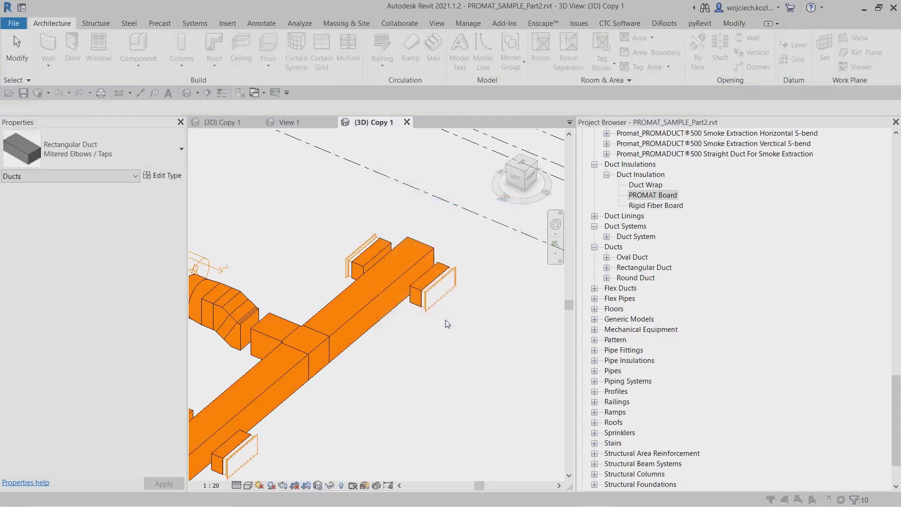
left_click(128, 283)
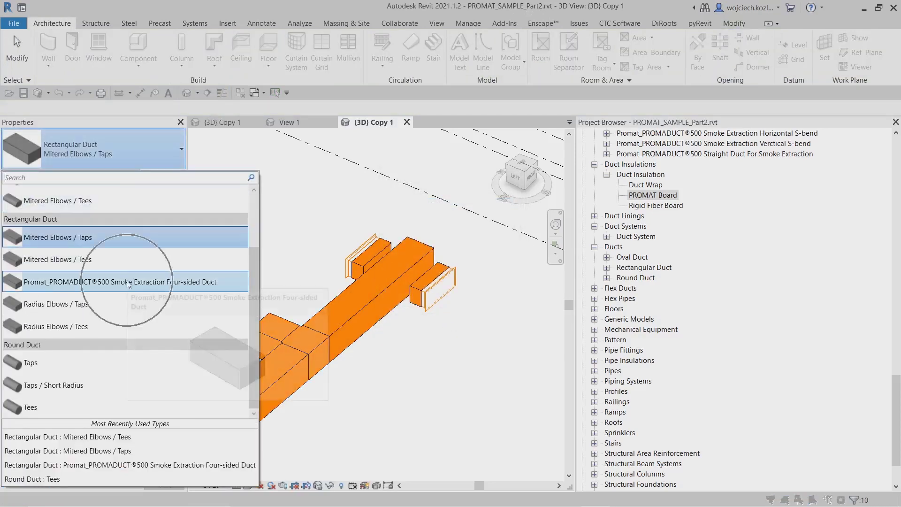
left_click(413, 226)
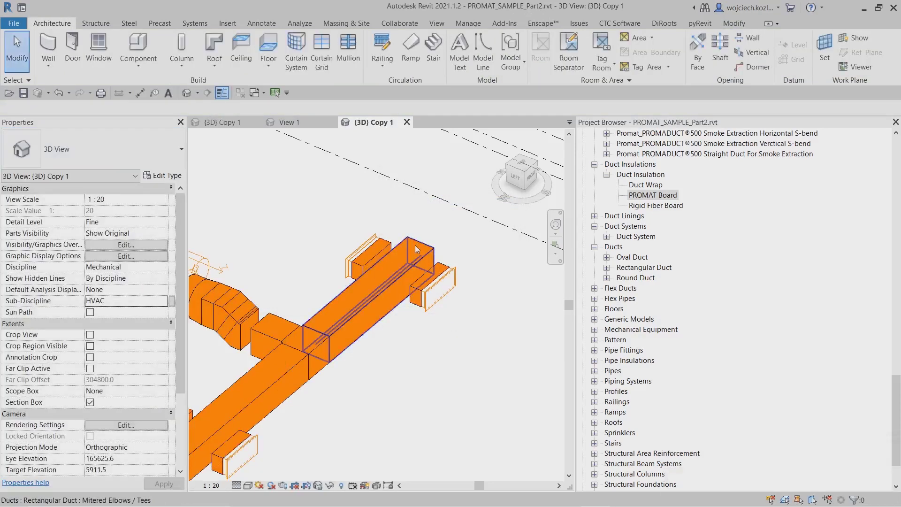
- Change the type of the 400 x 400 mm main duct network with its tee to Promat_PROMADUCT®500 Smoke Extraction Four-sided Duct
key("Tab")
key("Tab")
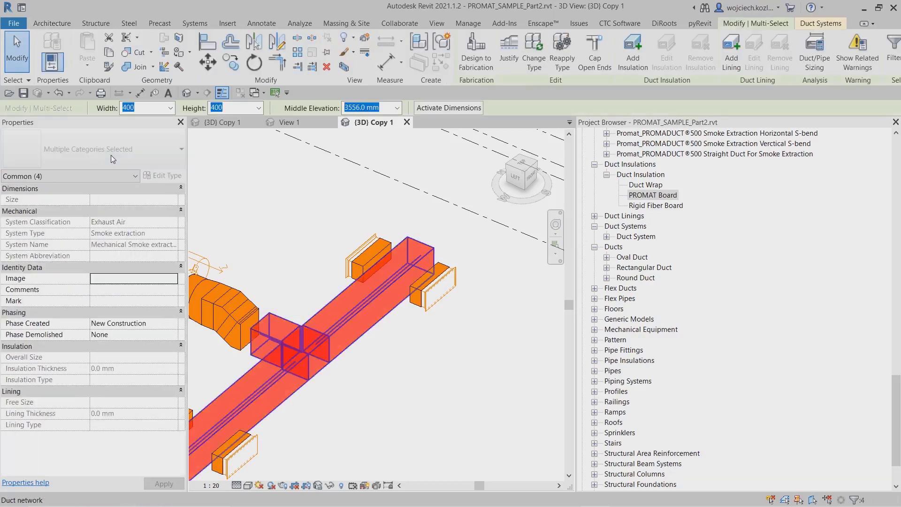
left_click(530, 64)
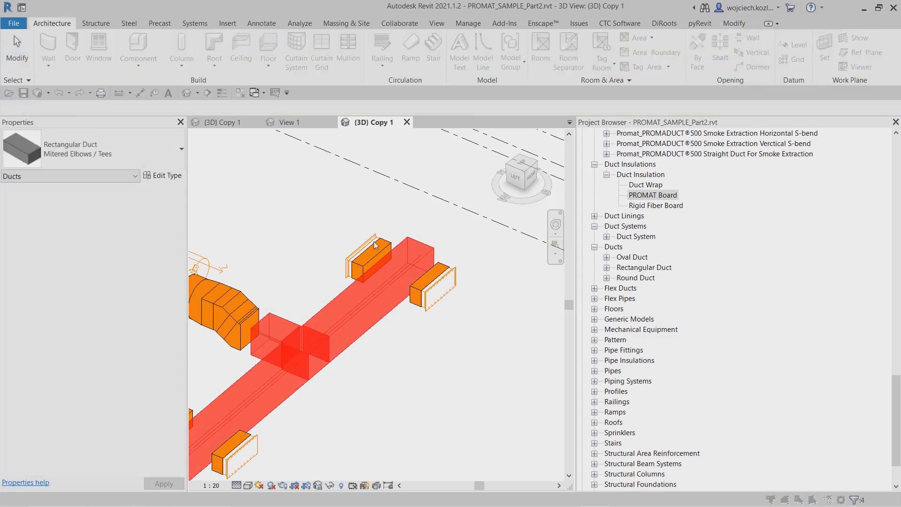
left_click(118, 151)
left_click(118, 282)
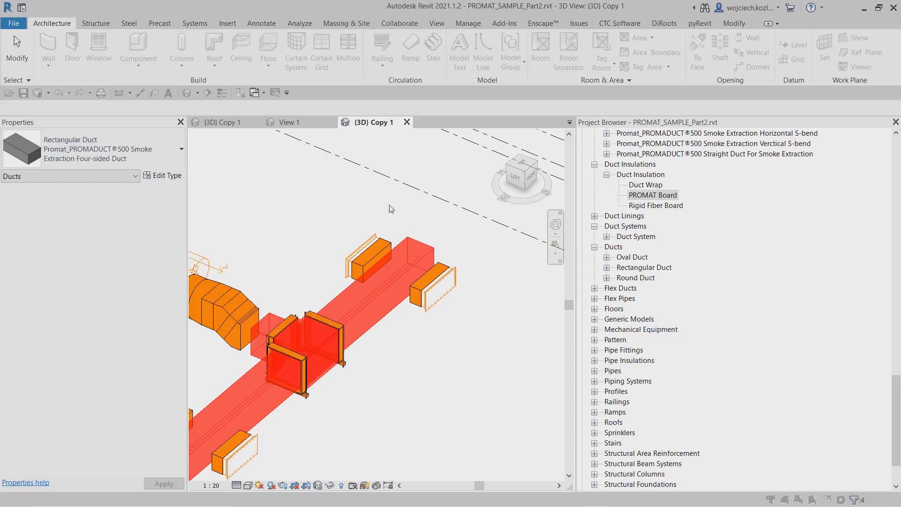
left_click(389, 205)
- Extend the upper duct of the middle air terminal pair across the main duct to the opposite terminal duct to form a duct cross
scroll(412, 246, "down", 3)
middle_click_drag(315, 339, 196, 439, "shift")
scroll(239, 314, "up", 3)
left_click(285, 273)
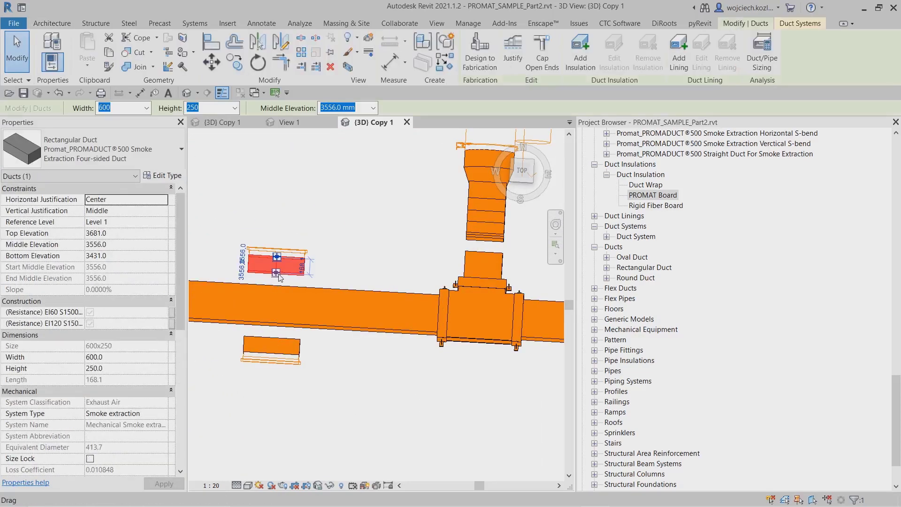
left_click_drag(275, 272, 272, 339)
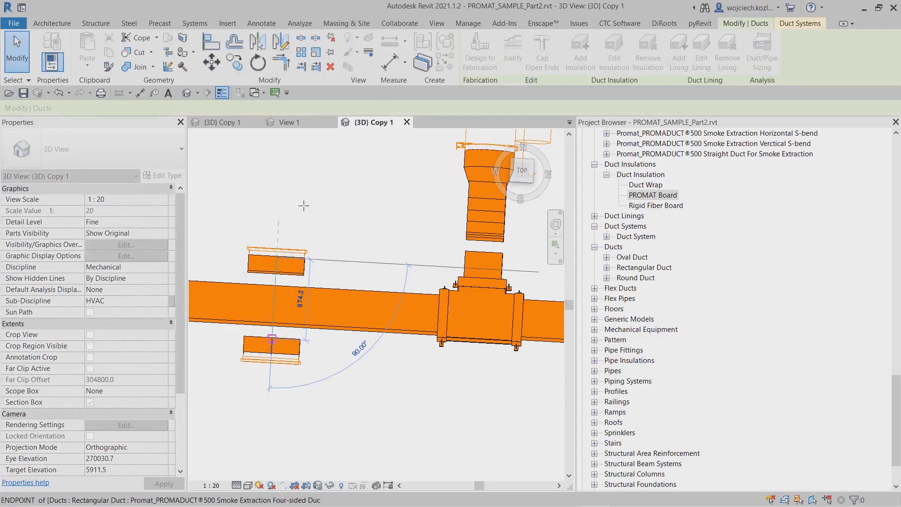
- Connect the end pair of air terminal ducts across the main duct with a duct cross, deleting the element that is too short
middle_click_drag(241, 219, 502, 218)
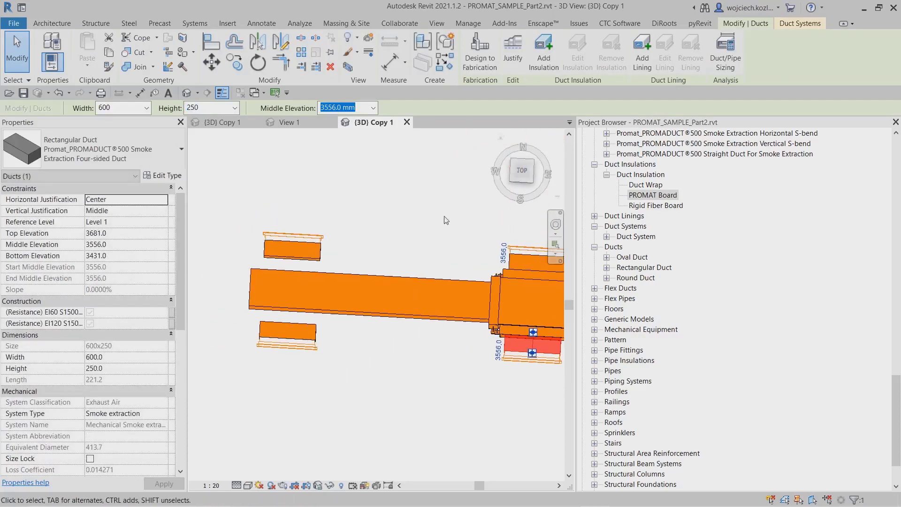
left_click(287, 255)
scroll(288, 265, "up", 2)
left_click_drag(295, 257, 289, 355)
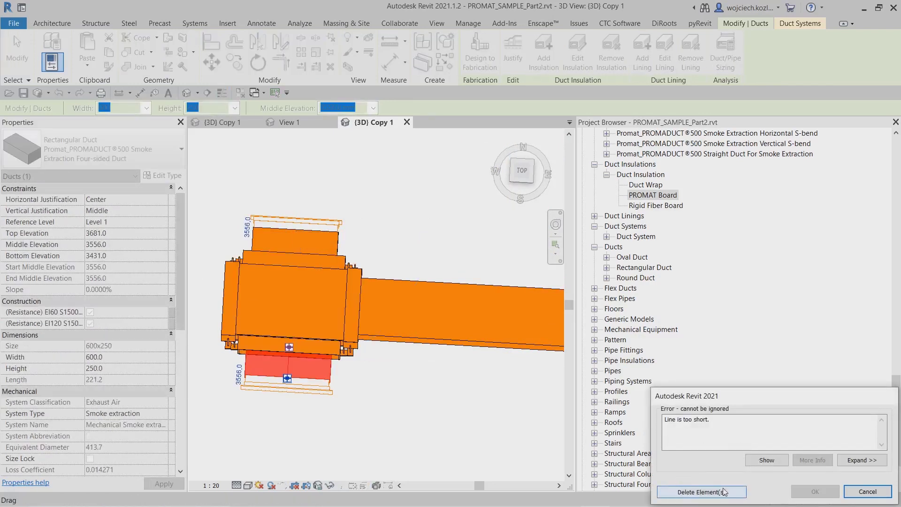
left_click(724, 491)
left_click(278, 185)
scroll(230, 370, "down", 2)
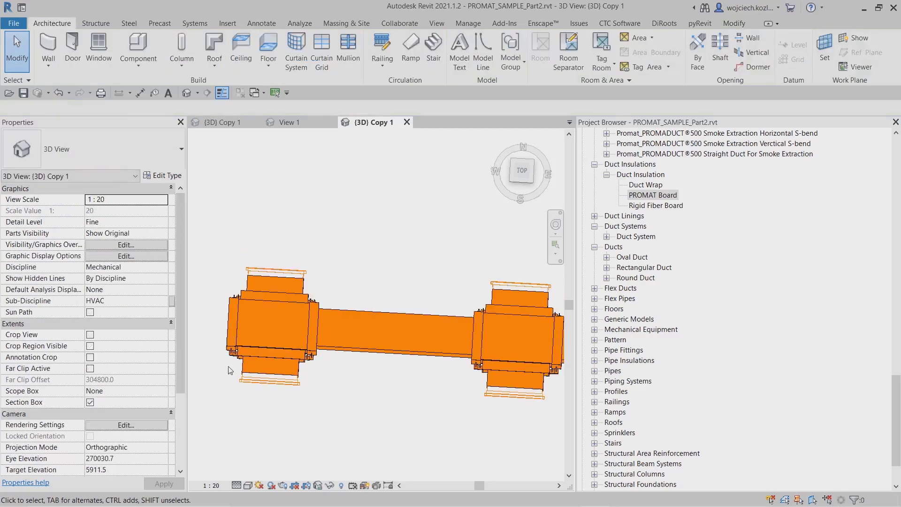
- Inspect the duct cross at the open end of the main duct by selecting it, then clear the selection
middle_click_drag(229, 370, 322, 387, "shift")
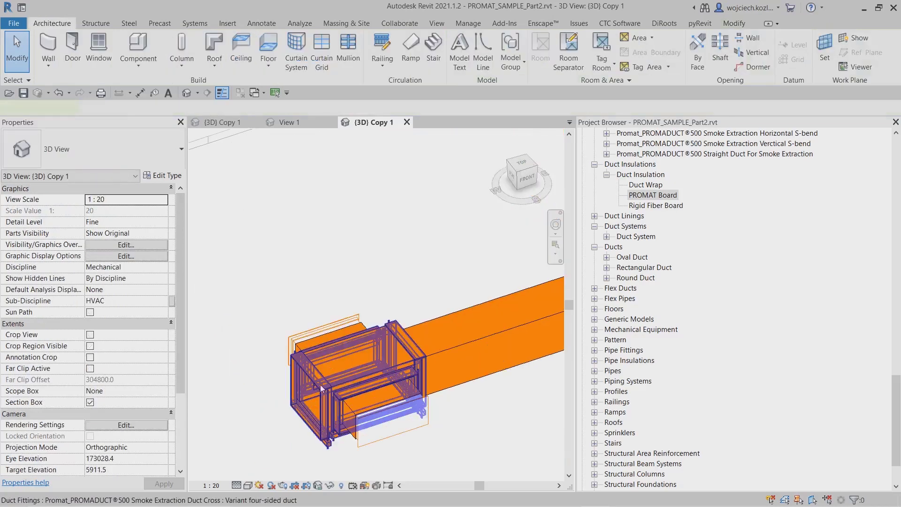
left_click(322, 387)
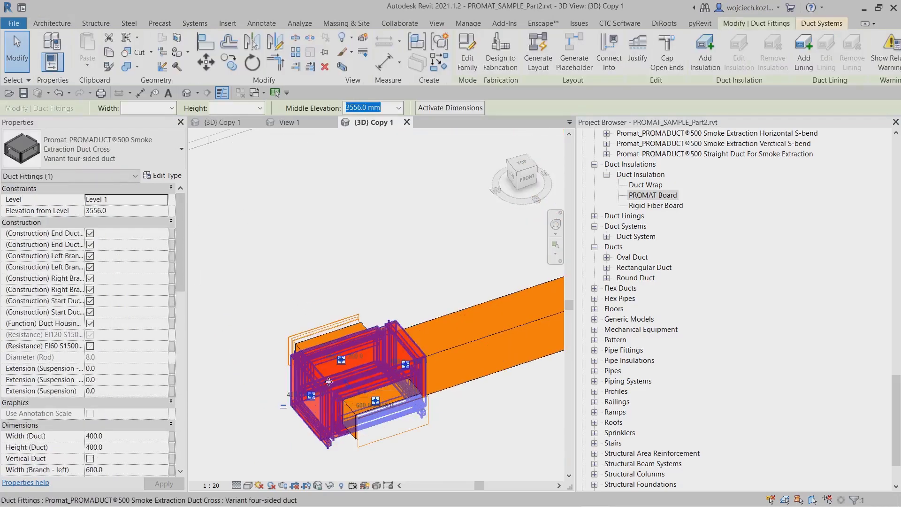
left_click(374, 241)
scroll(376, 295, "down", 4)
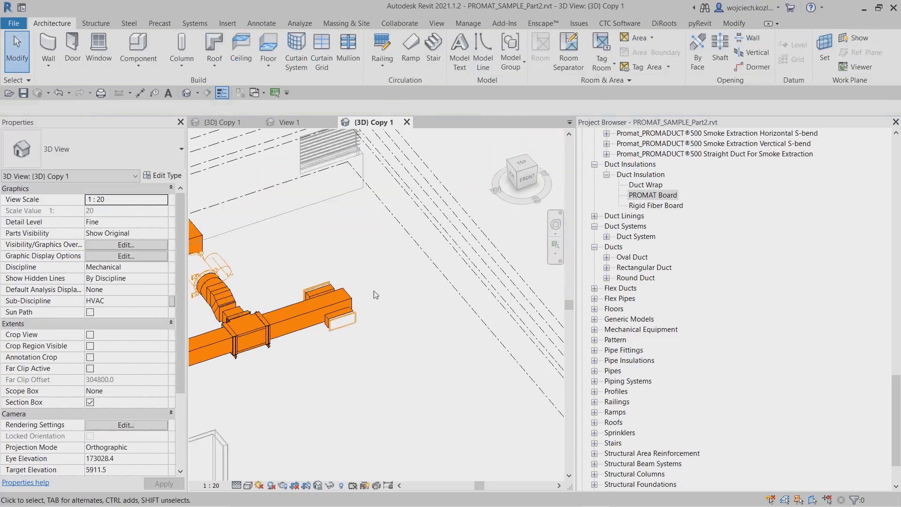
- Extend the 600 x 250 mm terminal duct across the main duct's other end to form a duct cross, deleting the too-short element
middle_click_drag(375, 295, 335, 286, "shift")
left_click(334, 278)
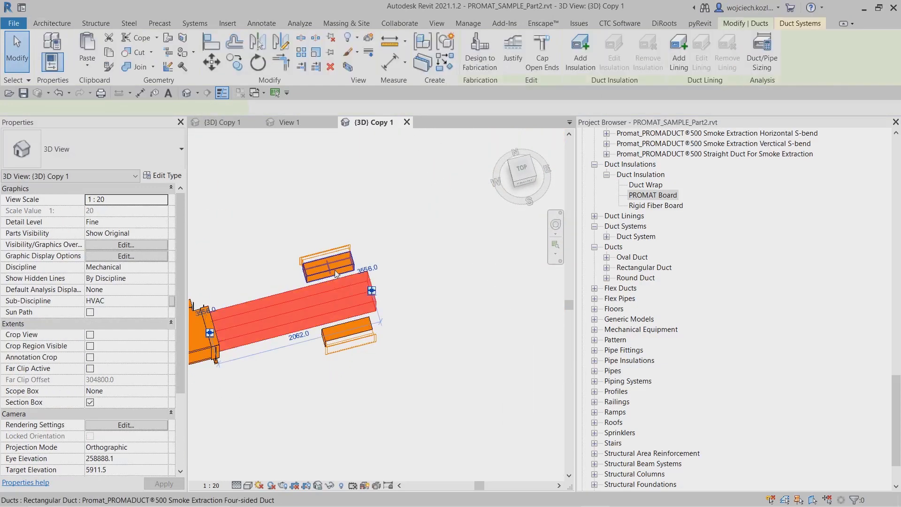
left_click(333, 274)
scroll(333, 277, "up", 1)
left_click_drag(331, 276, 351, 342)
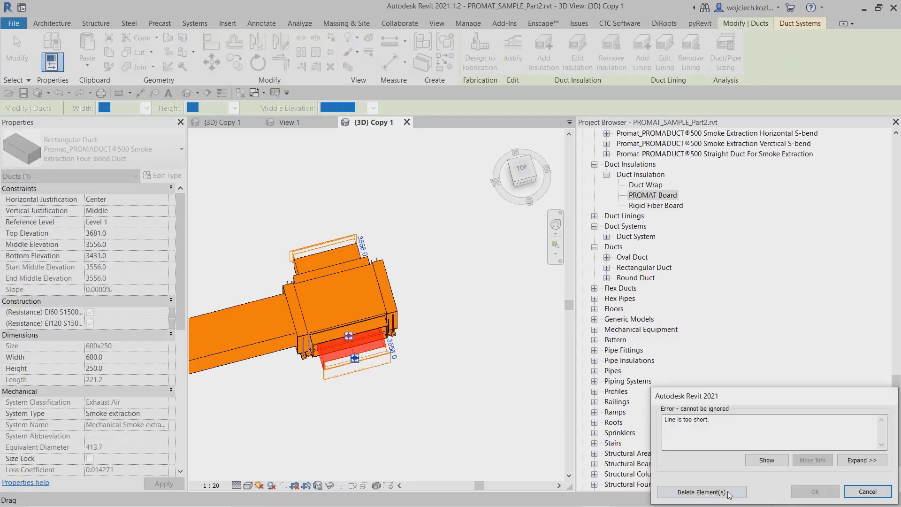
left_click(626, 488)
left_click(478, 344)
- Cap the open end of the new four-sided duct cross at the end of the main duct
middle_click_drag(482, 347, 397, 342, "shift")
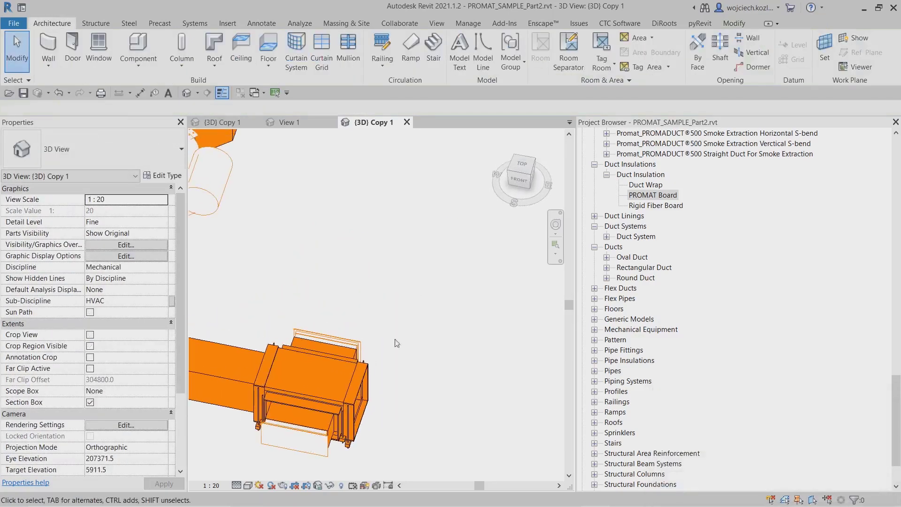
left_click(670, 66)
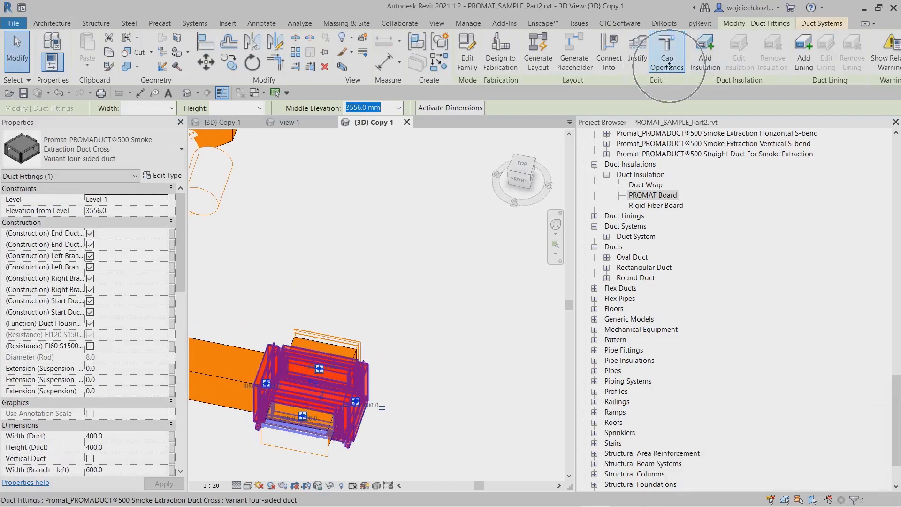
left_click(464, 280)
scroll(465, 280, "down", 4)
middle_click_drag(312, 304, 424, 271, "shift")
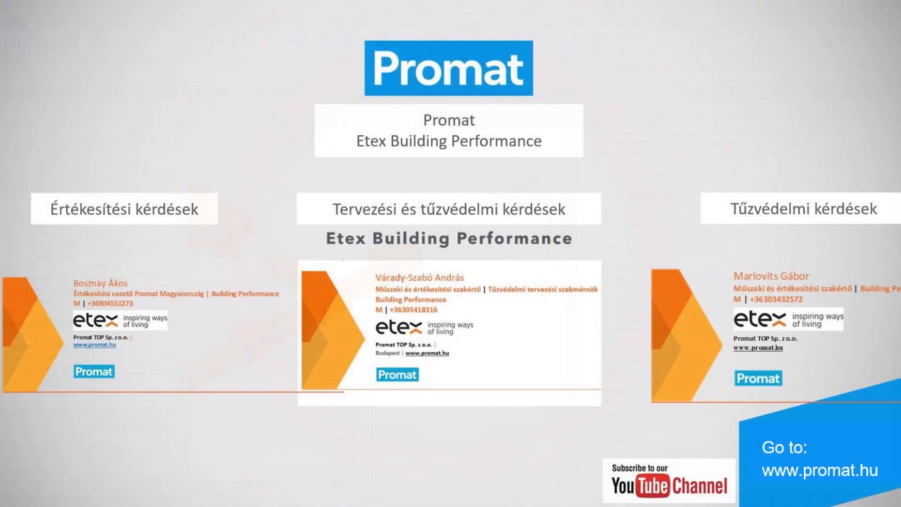